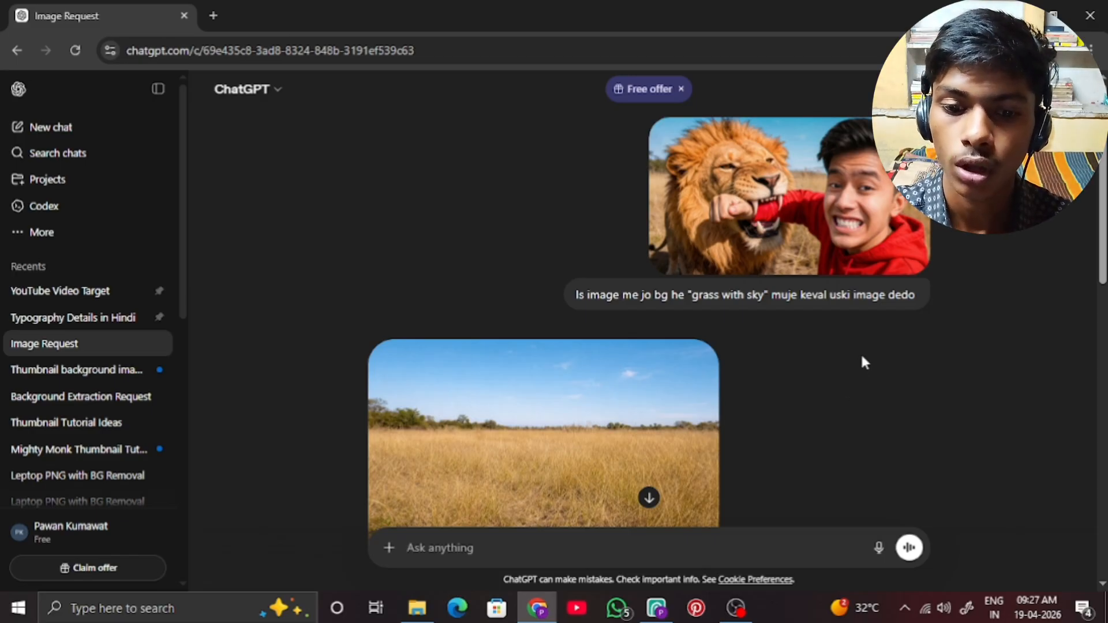
Review the ChatGPT conversation's prompts and the generated grass-and-sky background and lion-and-boy cutout images.
{"action": "scroll", "coordinate": [864, 362], "scroll_direction": "down", "scroll_amount": 3}
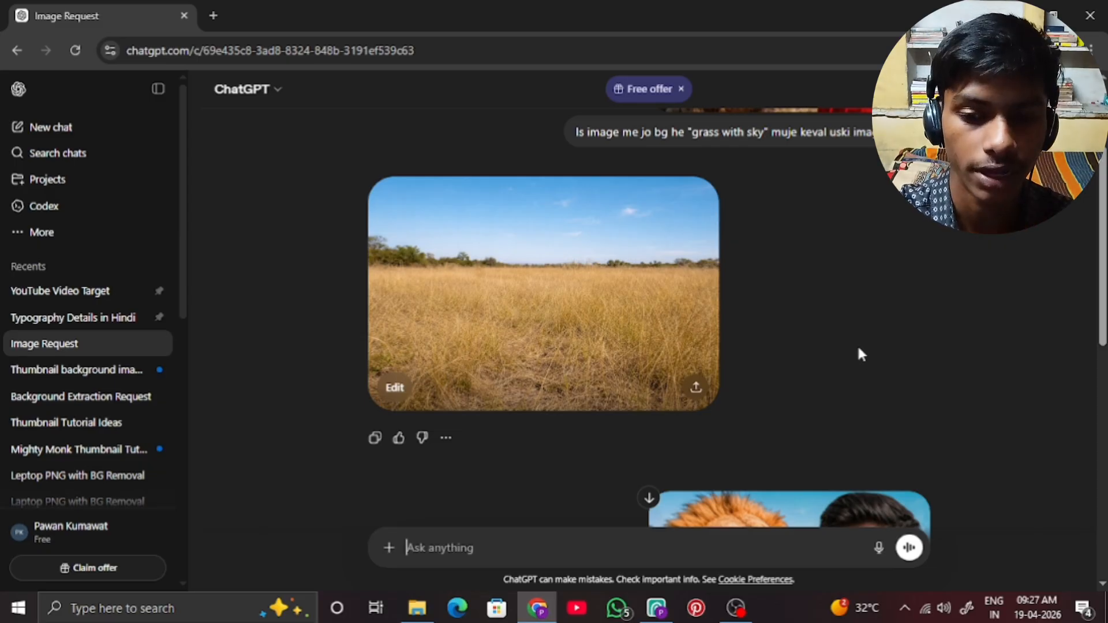
{"action": "scroll", "coordinate": [859, 352], "scroll_direction": "down", "scroll_amount": 3}
{"action": "scroll", "coordinate": [873, 349], "scroll_direction": "down", "scroll_amount": 3}
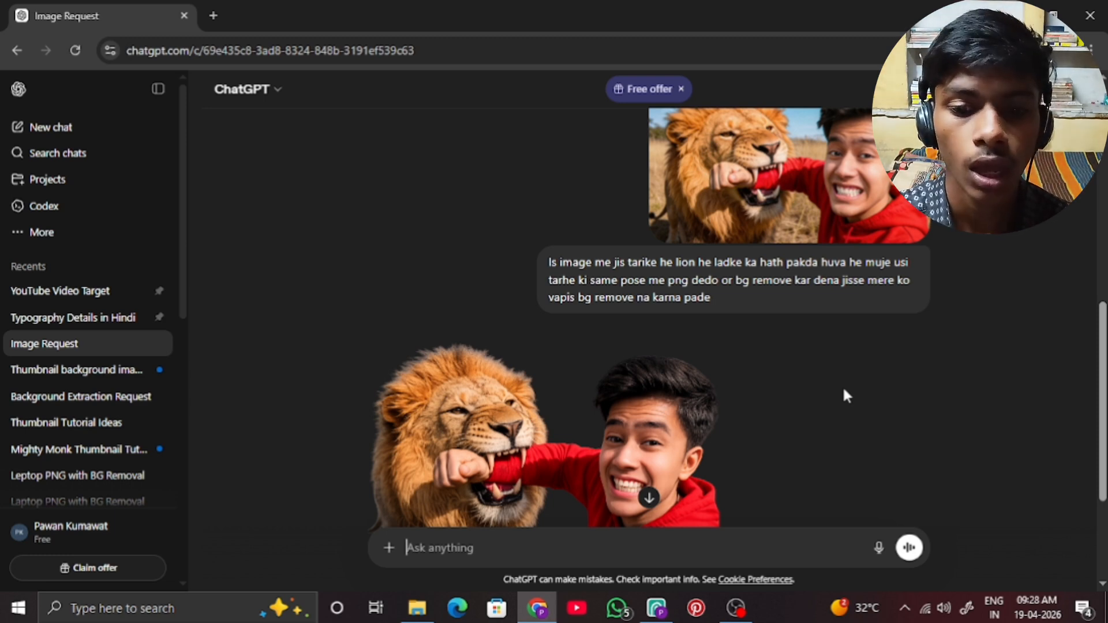
{"action": "scroll", "coordinate": [831, 403], "scroll_direction": "down", "scroll_amount": 3}
{"action": "scroll", "coordinate": [831, 403], "scroll_direction": "up", "scroll_amount": 2}
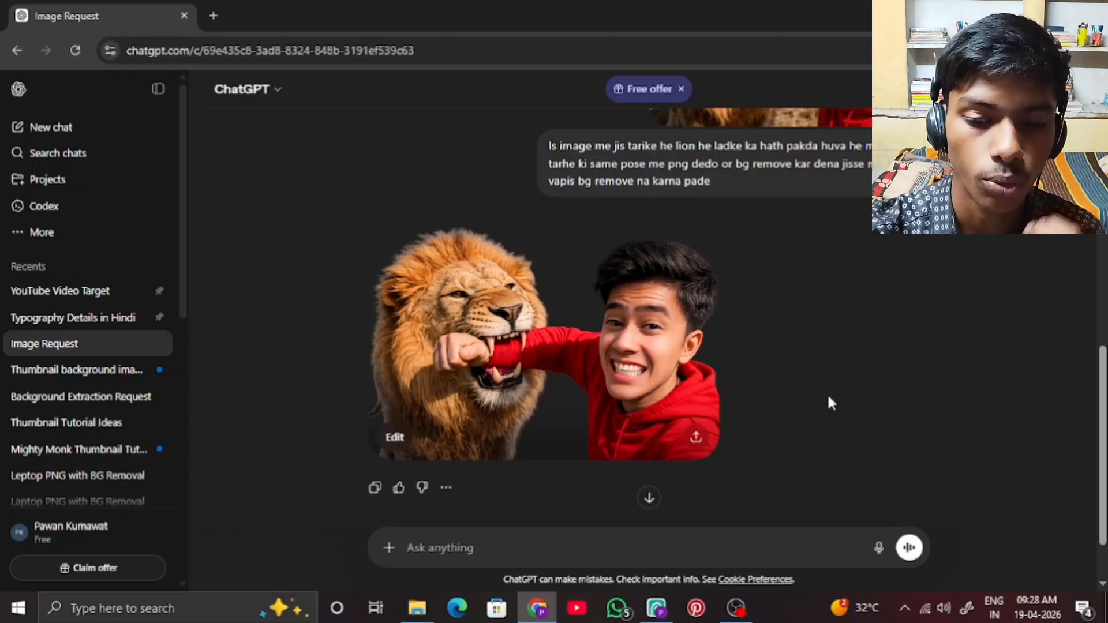
Switch to Photopea and create a new 1920 x 1080 px project at 150 DPI with a white background.
{"action": "left_click", "coordinate": [650, 611]}
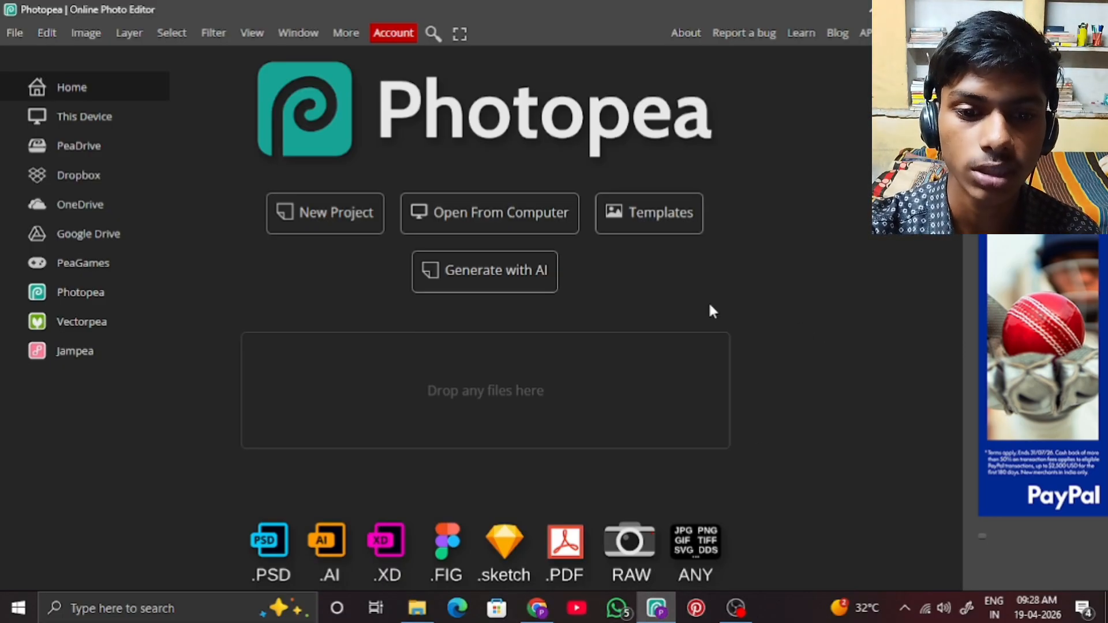
{"action": "left_click", "coordinate": [362, 215]}
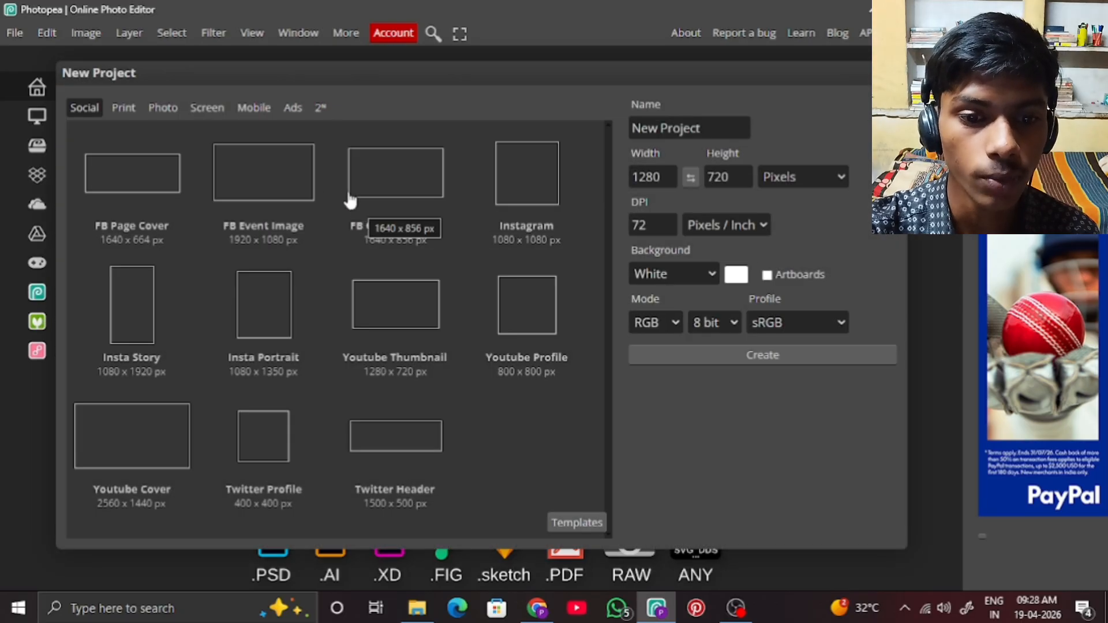
{"action": "left_click", "coordinate": [307, 188]}
{"action": "left_click", "coordinate": [674, 225]}
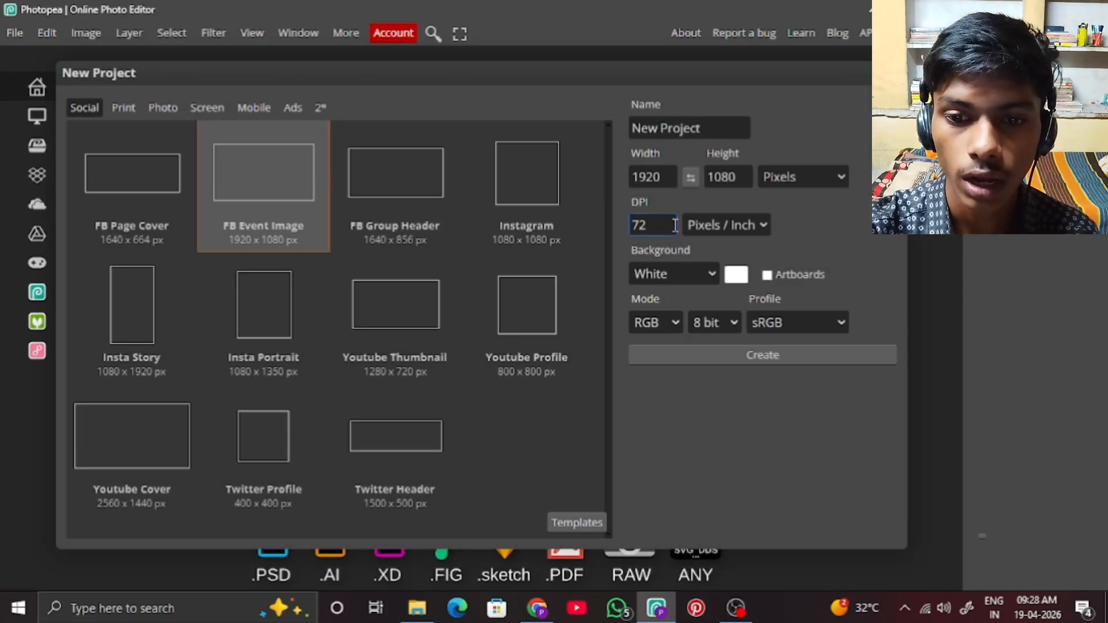
{"action": "double_click", "coordinate": [656, 225]}
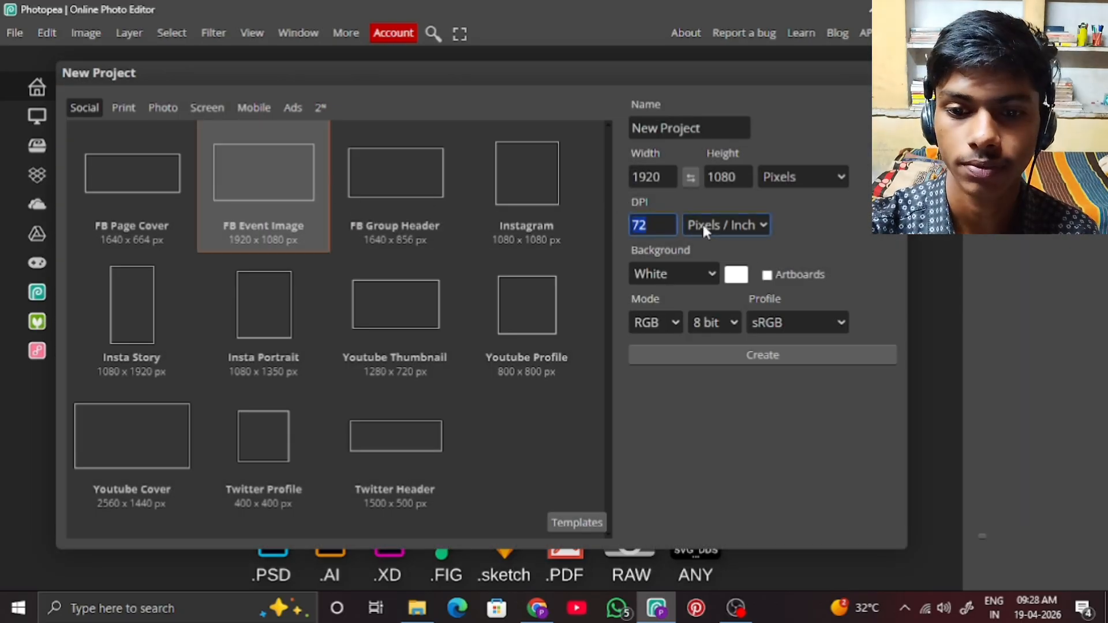
{"action": "type", "text": "150"}
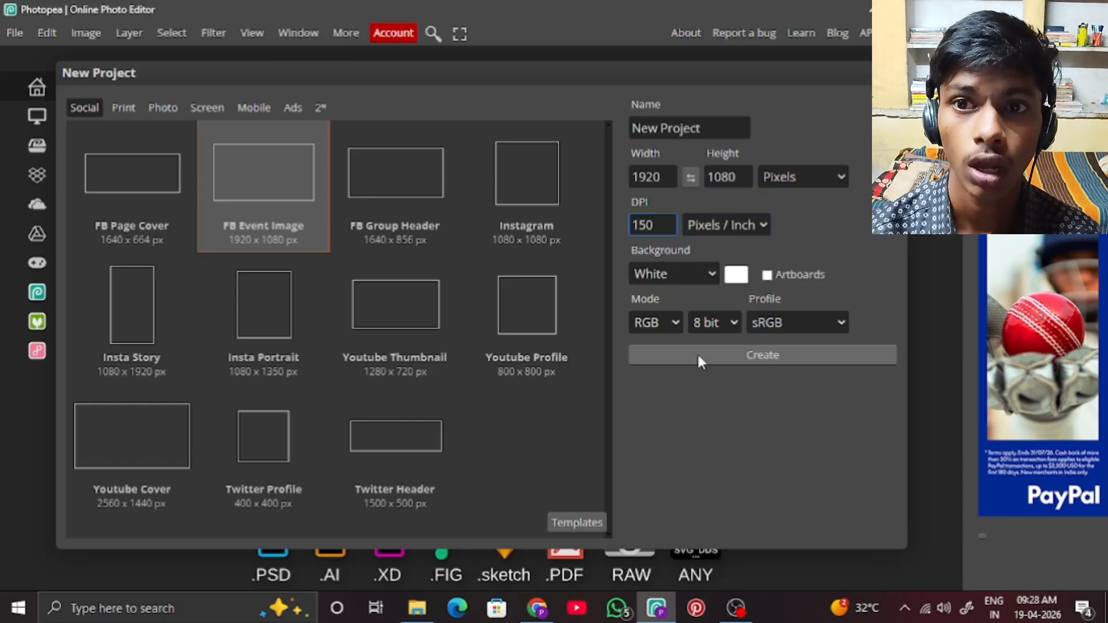
{"action": "left_click", "coordinate": [698, 354]}
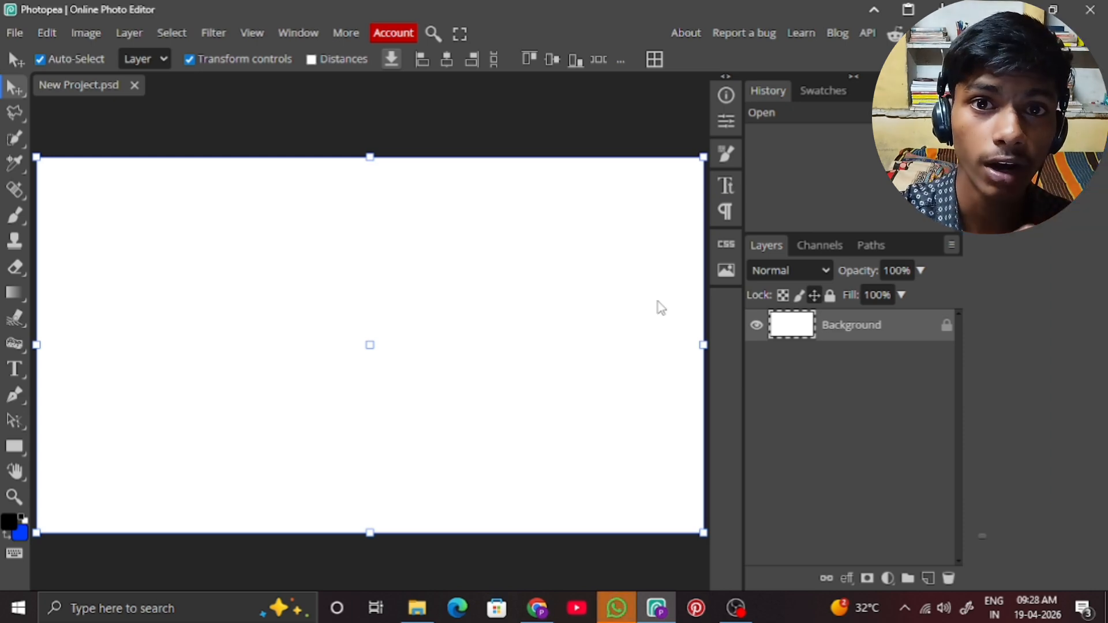
Open the reference image xUWFOdrWI0E-HD.jpg from the thumbnail elements folder as a separate document, and return to New Project.psd.
{"action": "left_click", "coordinate": [12, 41]}
{"action": "left_click", "coordinate": [41, 81]}
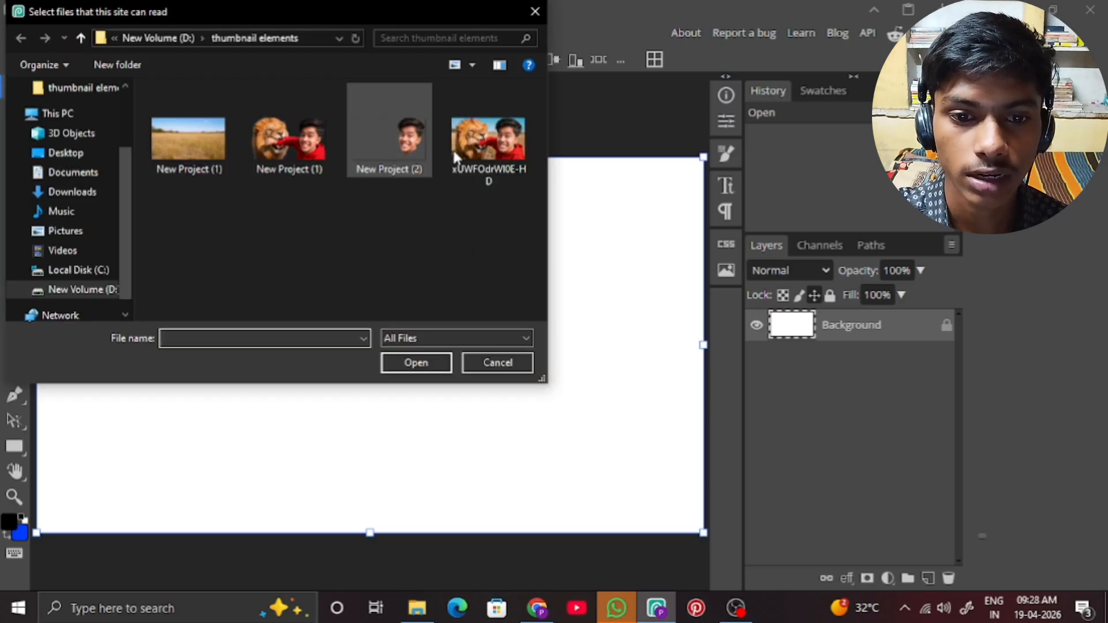
{"action": "double_click", "coordinate": [469, 149]}
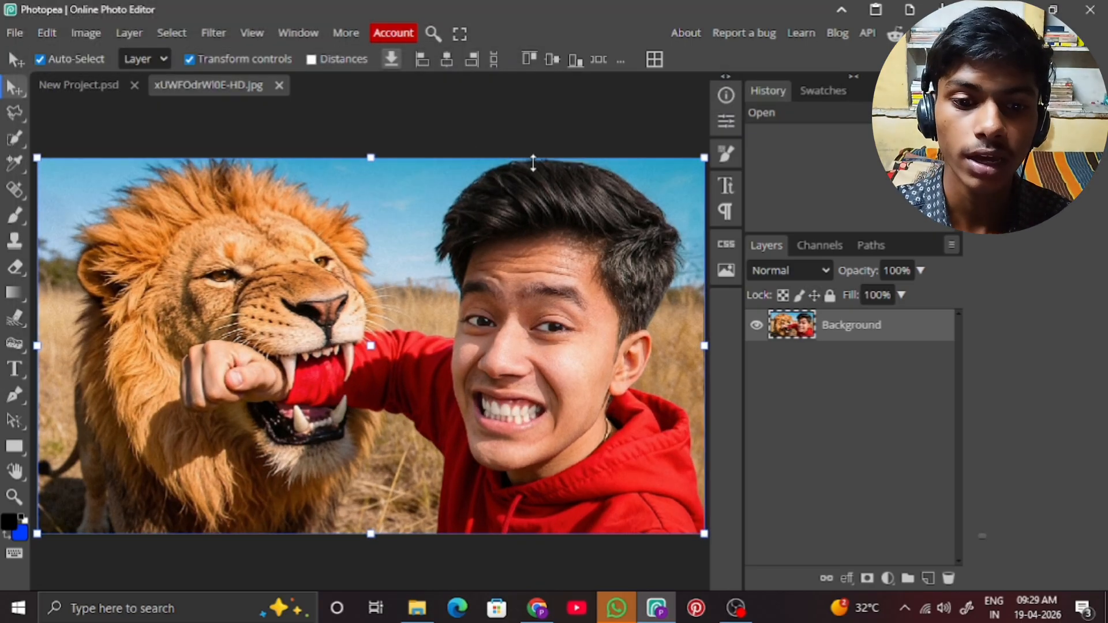
{"action": "left_click", "coordinate": [84, 84]}
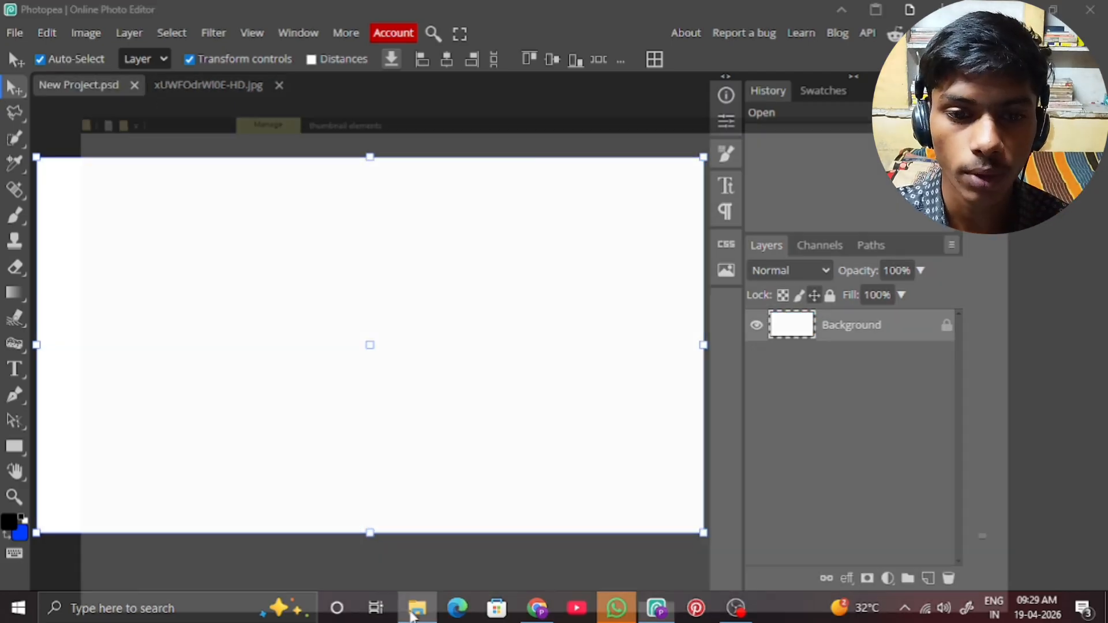
Place the grass field image New Project (1) from the thumbnail elements folder into the new project as the backdrop.
{"action": "left_click", "coordinate": [418, 608]}
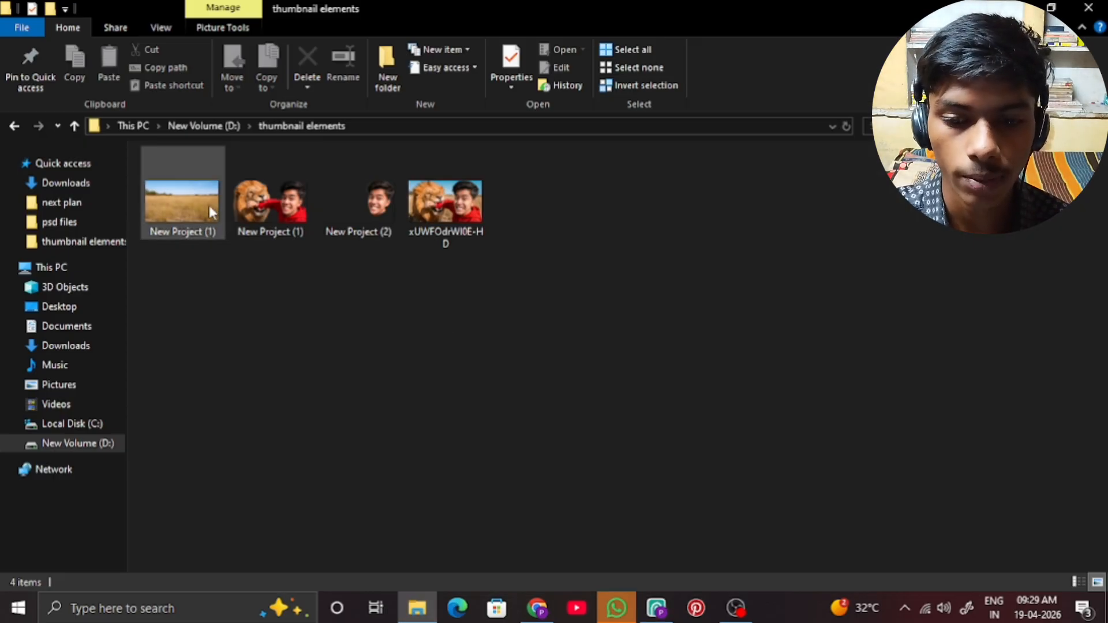
{"action": "left_click", "coordinate": [182, 199]}
{"action": "left_click_drag", "start_coordinate": [512, 443], "coordinate": [420, 390]}
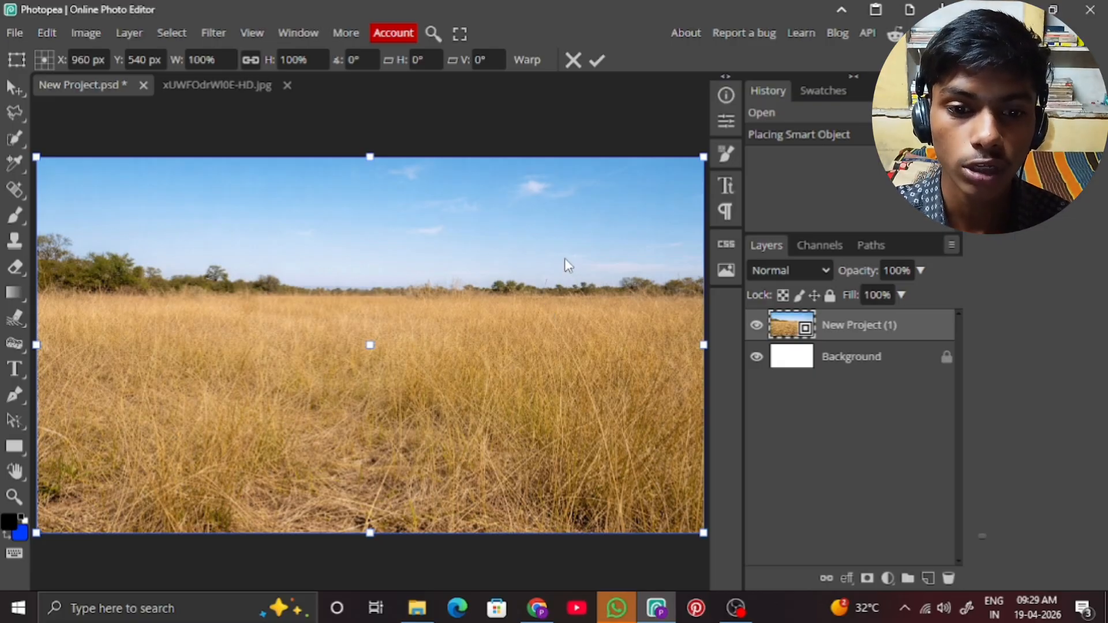
Place the lion-and-boy cutout New Project (1) above the grass field and rasterize its layer.
{"action": "left_click", "coordinate": [417, 607]}
{"action": "left_click_drag", "start_coordinate": [296, 233], "coordinate": [361, 403]}
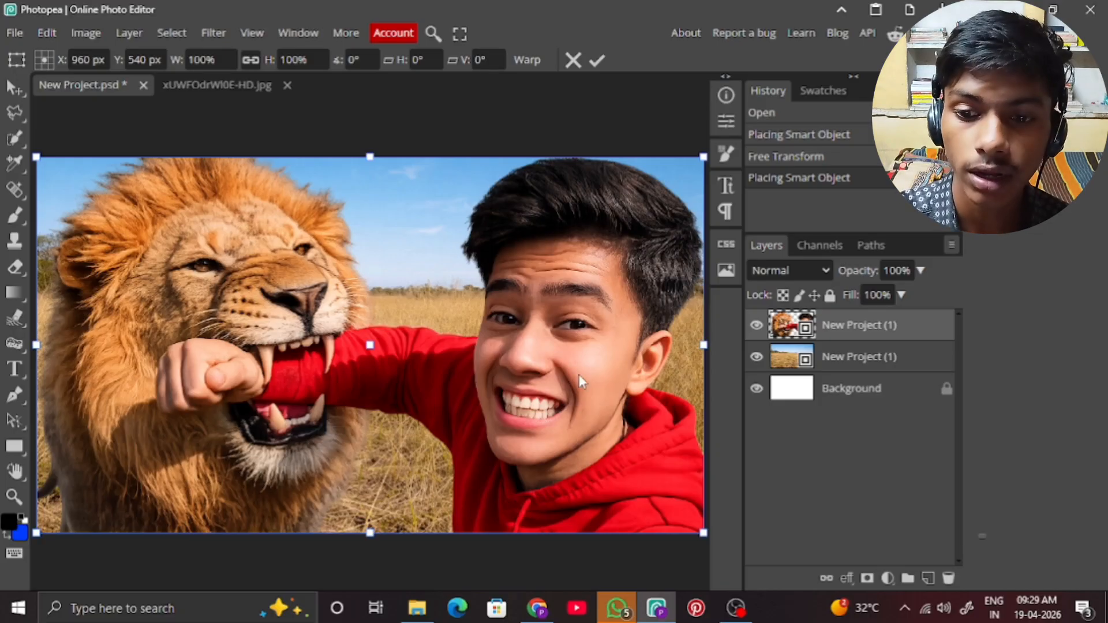
{"action": "right_click", "coordinate": [866, 330]}
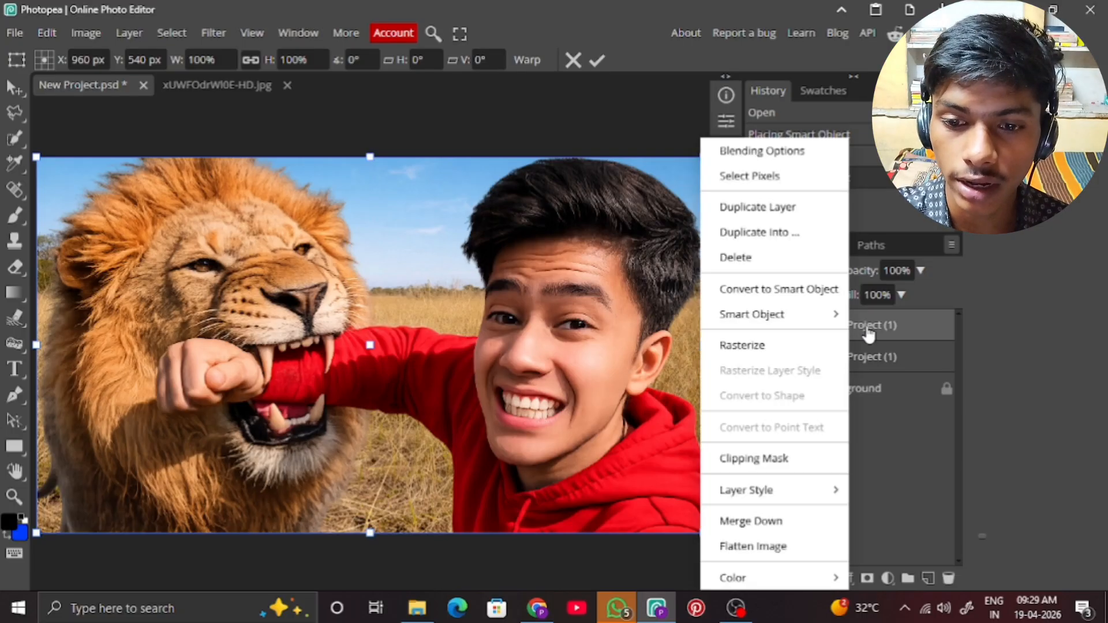
{"action": "left_click", "coordinate": [813, 344]}
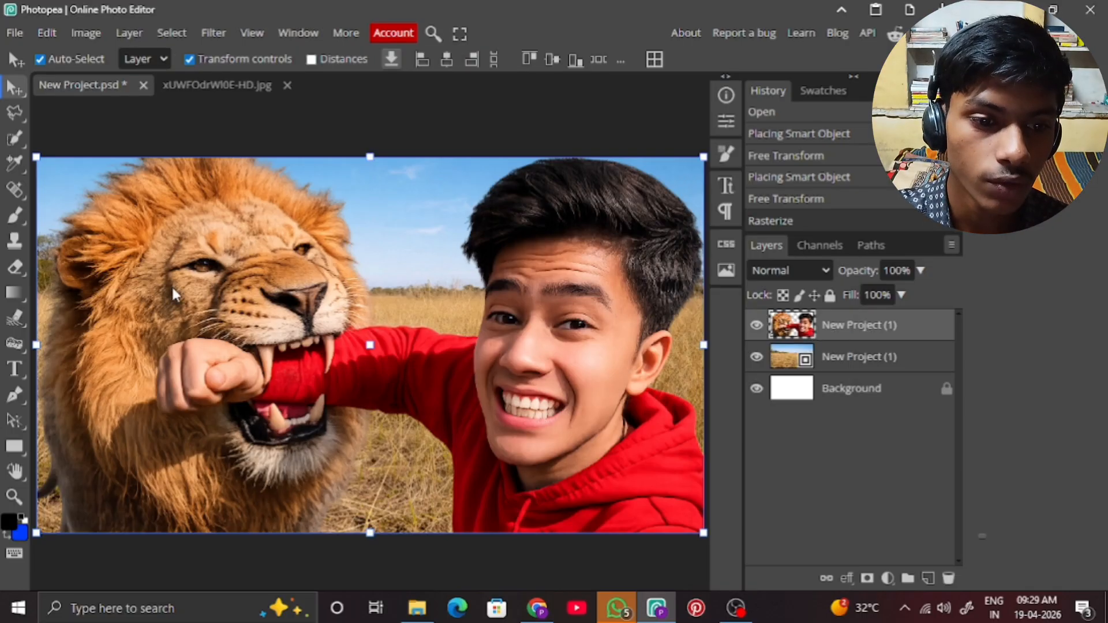
Erase the boy's hair and most of his face from the cutout layer with a 222 px Eraser.
{"action": "left_click", "coordinate": [16, 266]}
{"action": "left_click", "coordinate": [50, 61]}
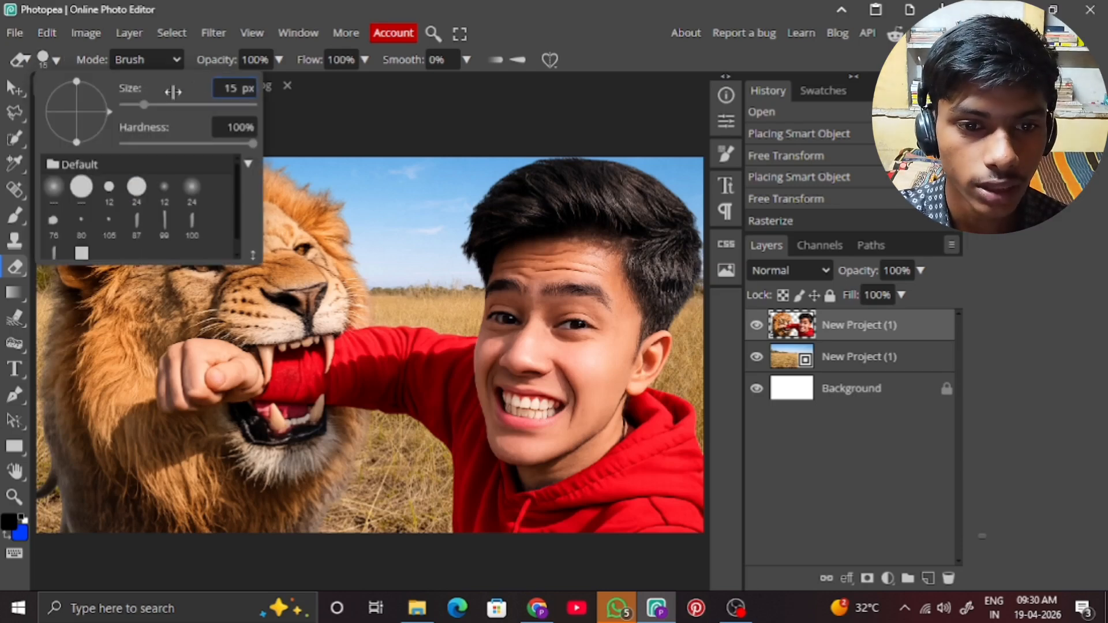
{"action": "left_click", "coordinate": [180, 105]}
{"action": "mouse_move", "coordinate": [524, 205]}
{"action": "left_mouse_down"}
{"action": "mouse_move", "coordinate": [583, 183]}
{"action": "mouse_move", "coordinate": [659, 210]}
{"action": "mouse_move", "coordinate": [683, 239]}
{"action": "mouse_move", "coordinate": [684, 262]}
{"action": "mouse_move", "coordinate": [644, 302]}
{"action": "mouse_move", "coordinate": [600, 276]}
{"action": "mouse_move", "coordinate": [591, 240]}
{"action": "mouse_move", "coordinate": [546, 208]}
{"action": "mouse_move", "coordinate": [498, 214]}
{"action": "mouse_move", "coordinate": [482, 234]}
{"action": "mouse_move", "coordinate": [507, 254]}
{"action": "mouse_move", "coordinate": [656, 242]}
{"action": "mouse_move", "coordinate": [661, 250]}
{"action": "mouse_move", "coordinate": [561, 259]}
{"action": "mouse_move", "coordinate": [504, 290]}
{"action": "mouse_move", "coordinate": [519, 300]}
{"action": "mouse_move", "coordinate": [661, 302]}
{"action": "mouse_move", "coordinate": [662, 314]}
{"action": "mouse_move", "coordinate": [593, 311]}
{"action": "mouse_move", "coordinate": [565, 327]}
{"action": "mouse_move", "coordinate": [535, 393]}
{"action": "mouse_move", "coordinate": [527, 345]}
{"action": "mouse_move", "coordinate": [546, 397]}
{"action": "mouse_move", "coordinate": [580, 353]}
{"action": "mouse_move", "coordinate": [584, 321]}
{"action": "left_mouse_up"}
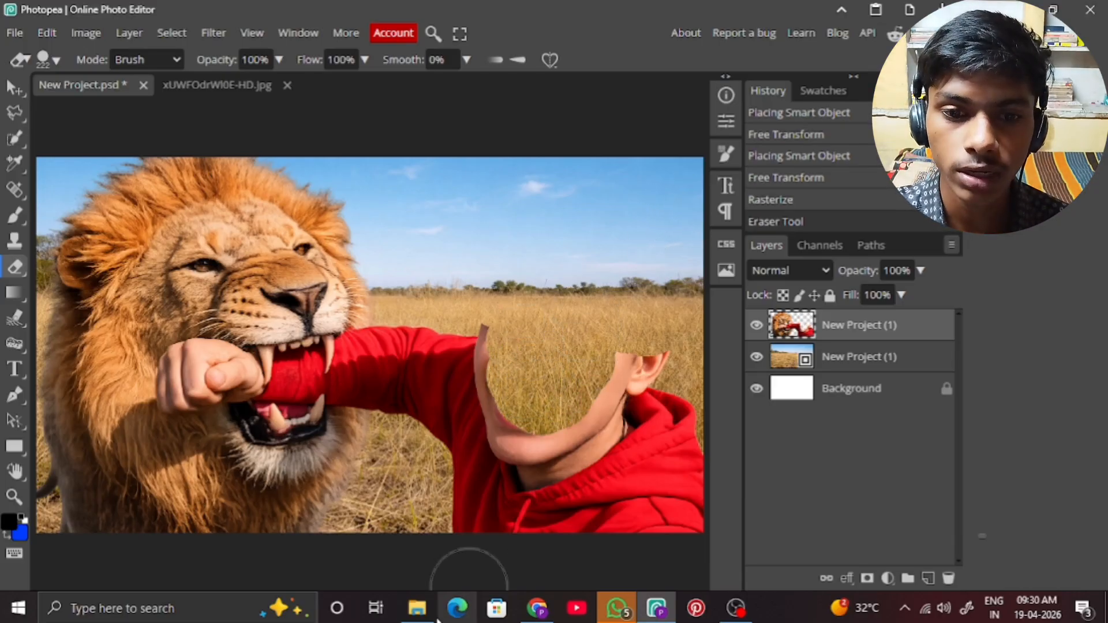
Place the face cutout New Project (2) from the thumbnail elements folder over the erased head and rasterize its layer.
{"action": "left_click", "coordinate": [417, 607]}
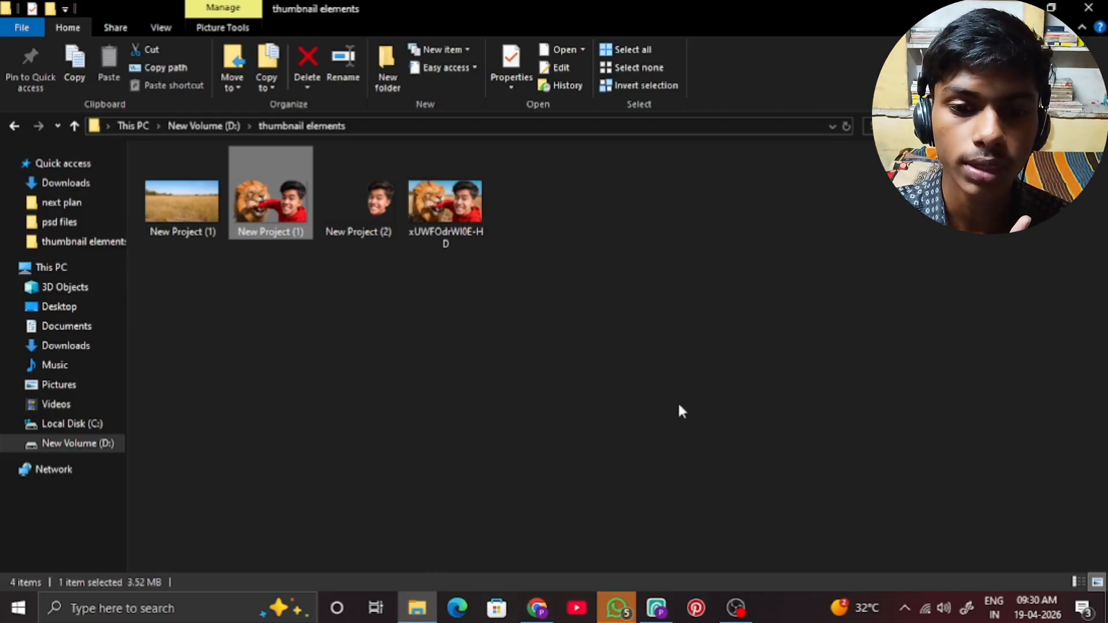
{"action": "left_click_drag", "start_coordinate": [363, 202], "coordinate": [507, 474]}
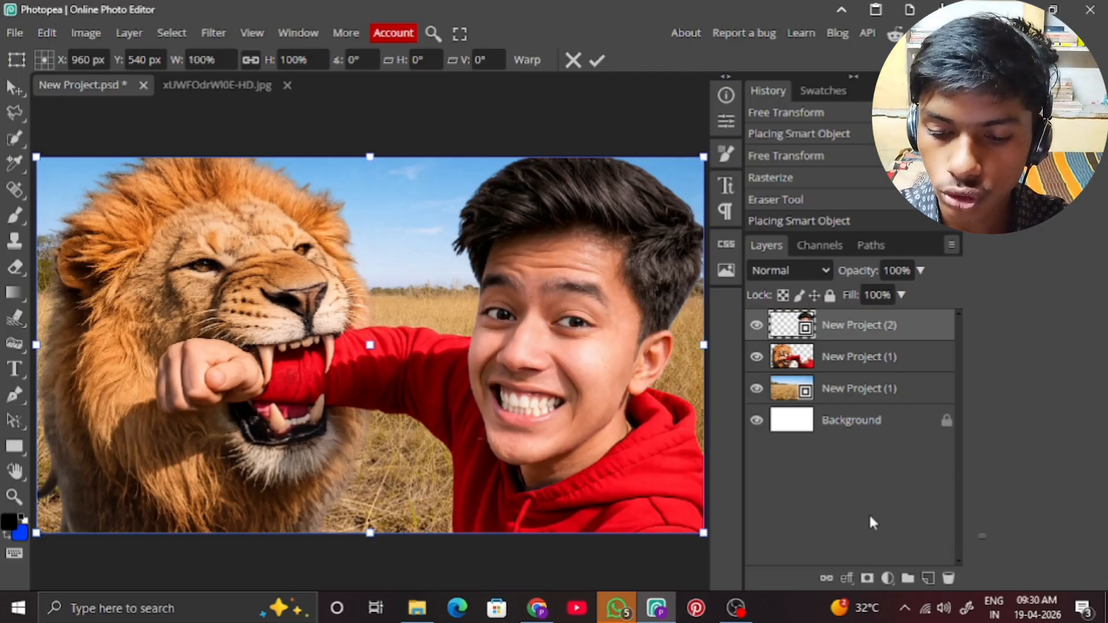
{"action": "key", "text": "ctrl+plus"}
{"action": "key", "text": "ctrl+plus"}
{"action": "key", "text": "ctrl+plus"}
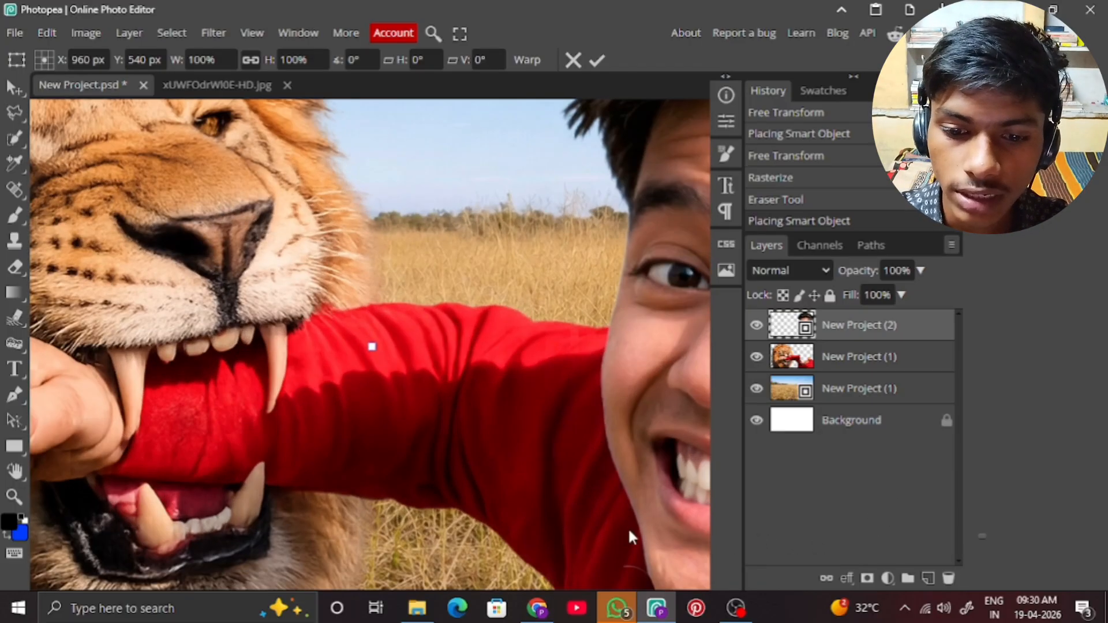
{"action": "left_click_drag", "start_coordinate": [587, 525], "coordinate": [255, 280]}
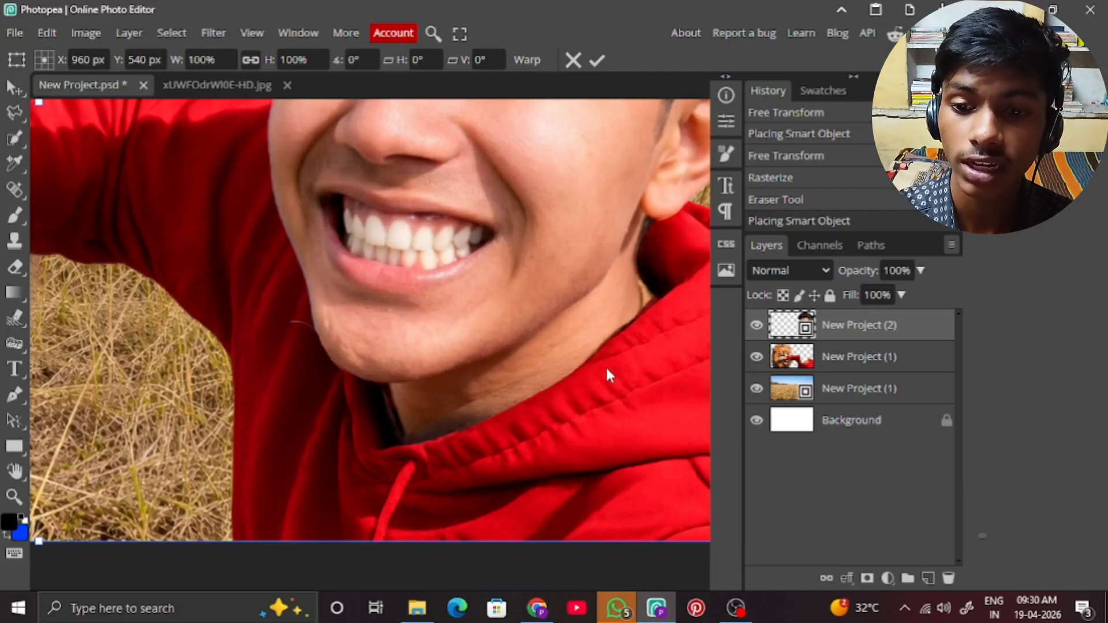
{"action": "right_click", "coordinate": [866, 334]}
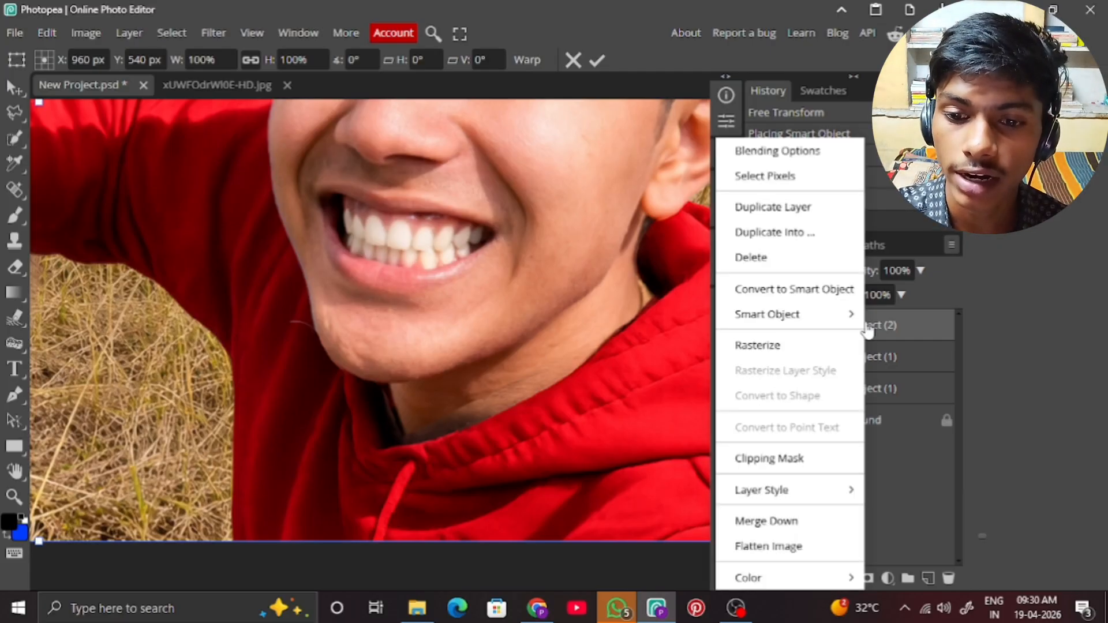
{"action": "left_click", "coordinate": [822, 346]}
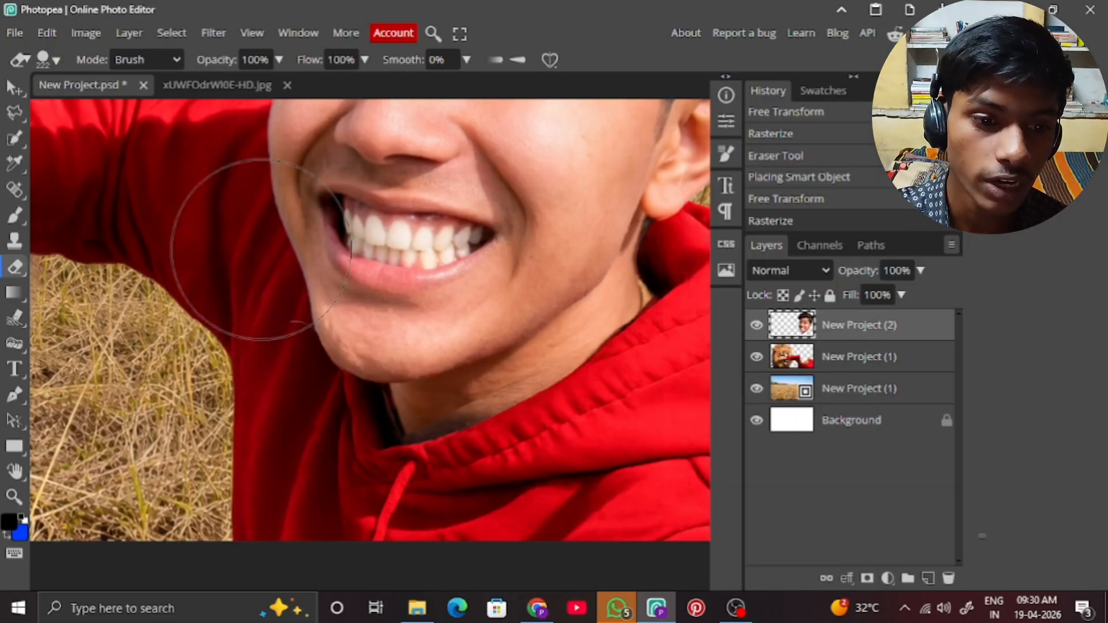
Configure the Eraser to a 34 px brush size, 0% hardness and 38% opacity.
{"action": "left_click", "coordinate": [45, 64]}
{"action": "left_click_drag", "start_coordinate": [172, 105], "coordinate": [152, 106]}
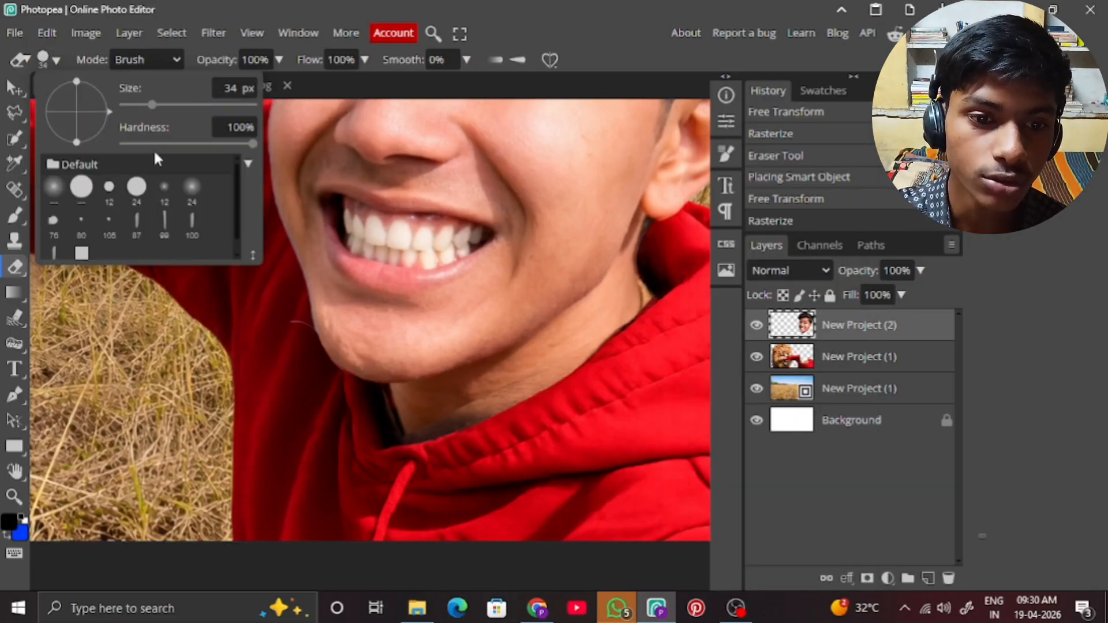
{"action": "left_click_drag", "start_coordinate": [252, 143], "coordinate": [123, 143]}
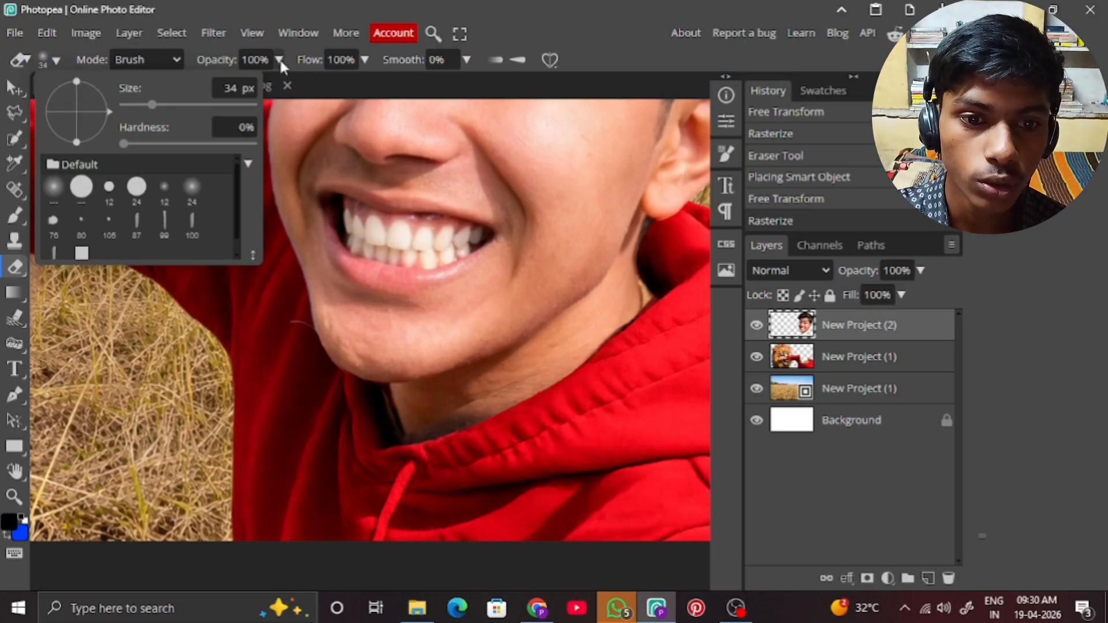
{"action": "mouse_move", "coordinate": [280, 60]}
{"action": "left_mouse_down"}
{"action": "mouse_move", "coordinate": [205, 81]}
{"action": "mouse_move", "coordinate": [229, 82]}
{"action": "left_mouse_up"}
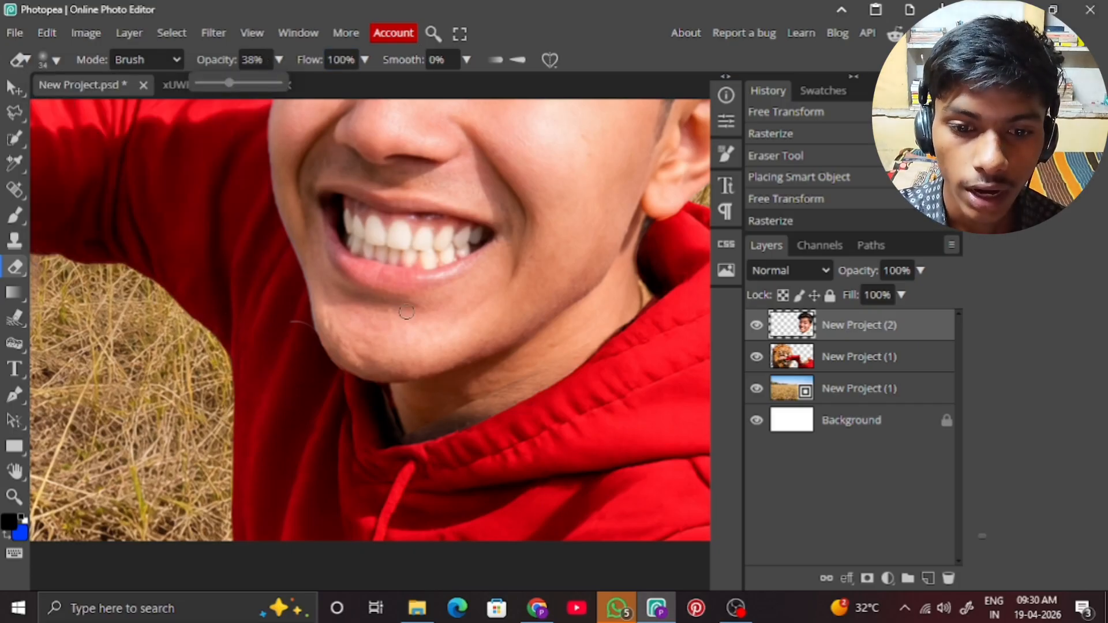
Softly erase the face layer's lower neck edge along the hoodie collar to blend it with the body.
{"action": "left_click", "coordinate": [403, 429]}
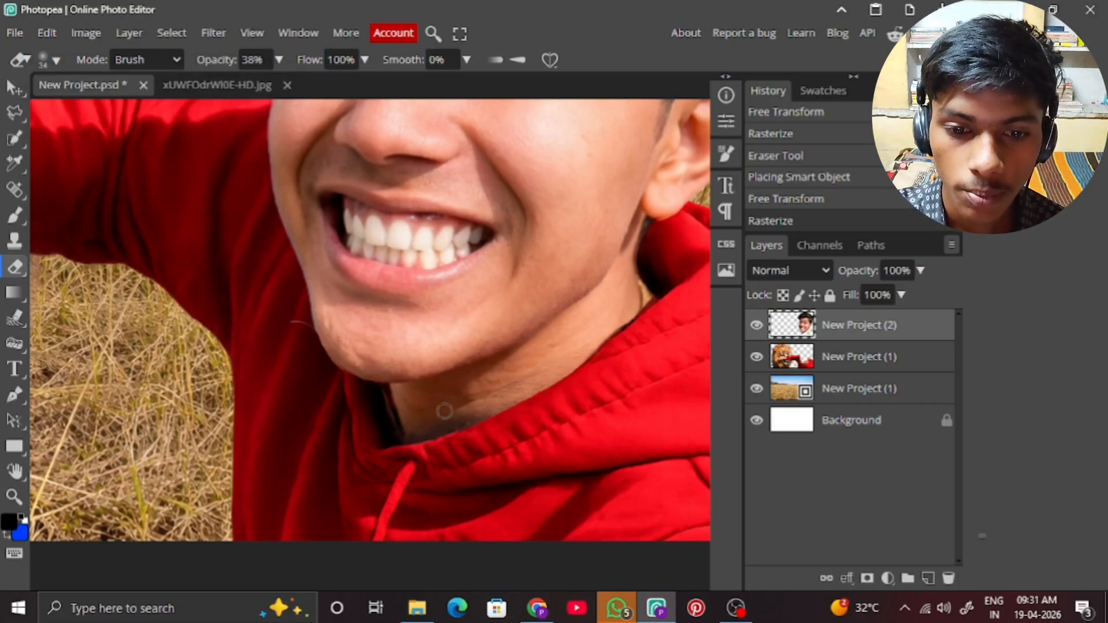
{"action": "mouse_move", "coordinate": [444, 411]}
{"action": "left_mouse_down"}
{"action": "mouse_move", "coordinate": [413, 431]}
{"action": "mouse_move", "coordinate": [490, 393]}
{"action": "mouse_move", "coordinate": [466, 409]}
{"action": "left_mouse_up"}
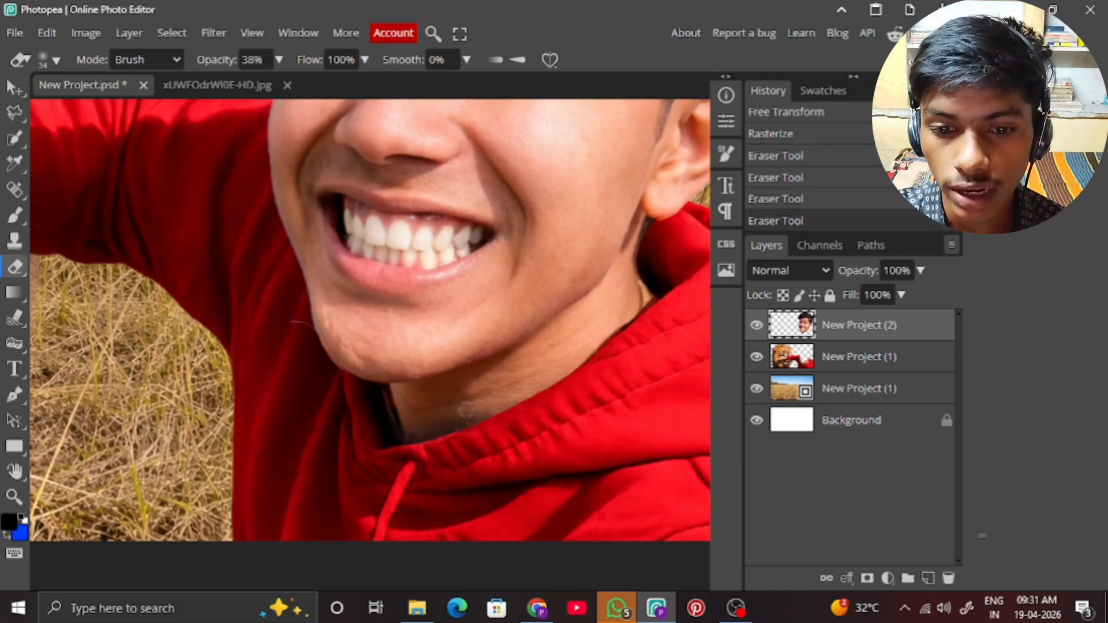
{"action": "left_click", "coordinate": [466, 409]}
{"action": "left_click", "coordinate": [628, 317]}
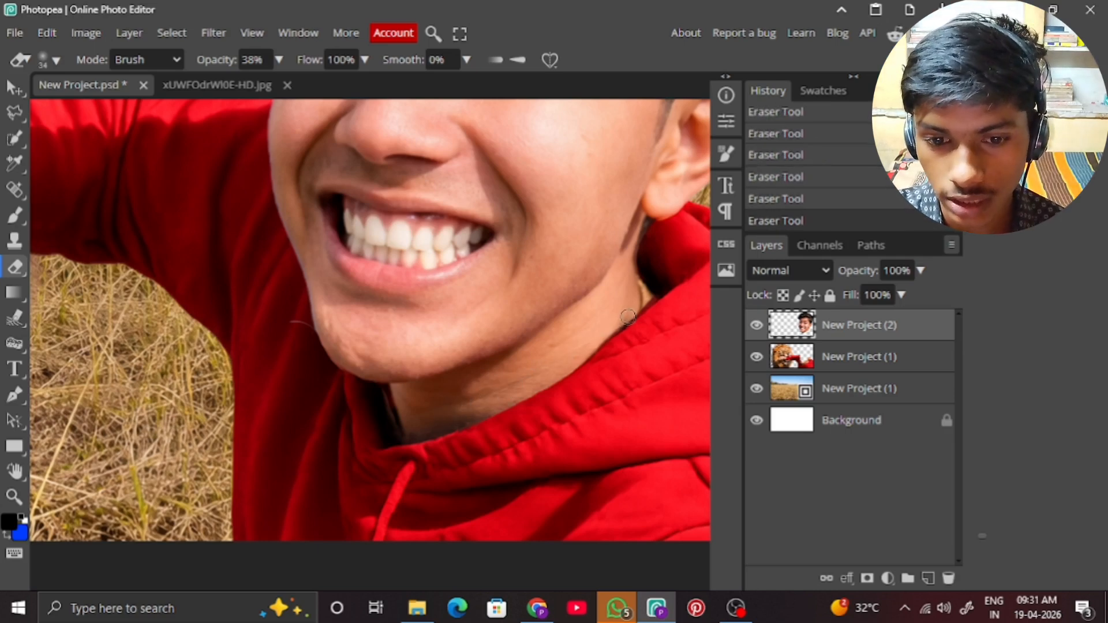
{"action": "left_click", "coordinate": [465, 400]}
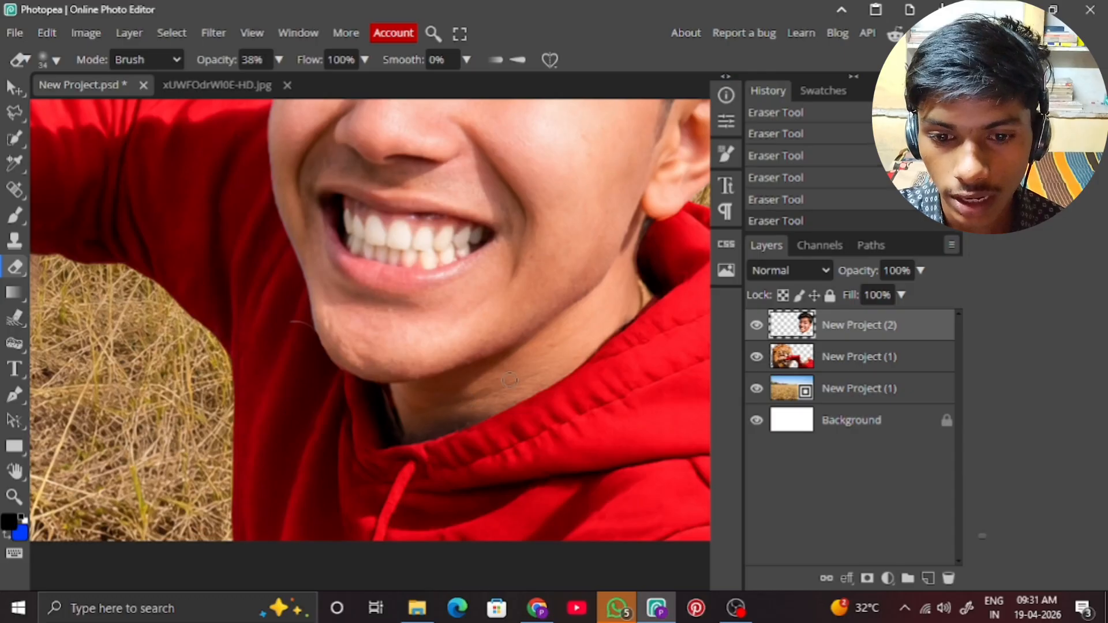
{"action": "left_click", "coordinate": [542, 363]}
{"action": "left_click", "coordinate": [476, 400]}
{"action": "left_click", "coordinate": [428, 407]}
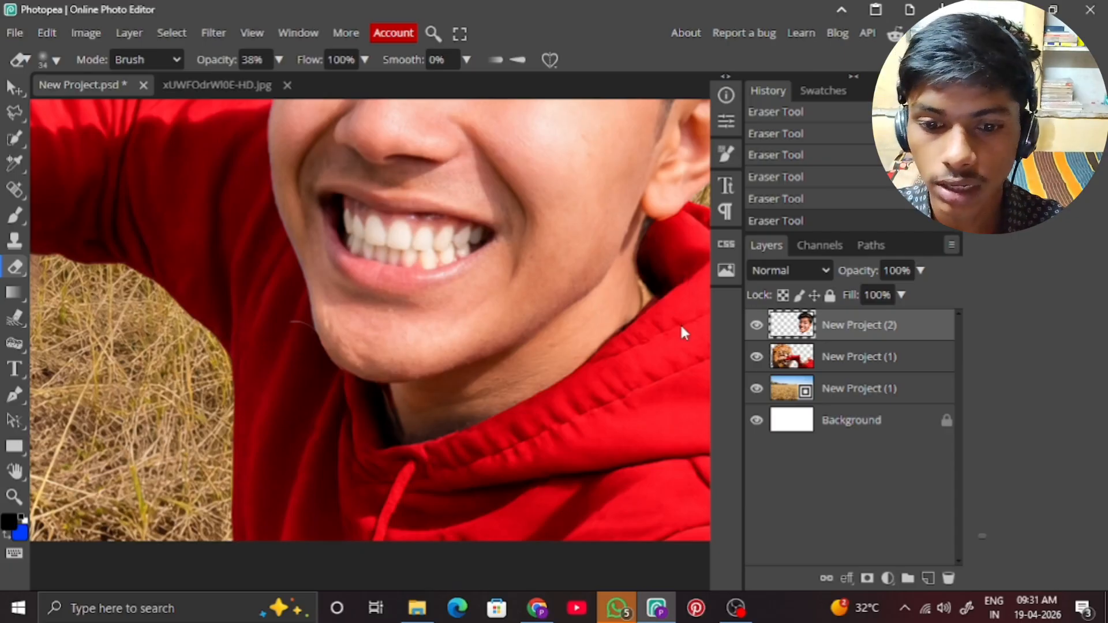
{"action": "key", "text": "ctrl+0"}
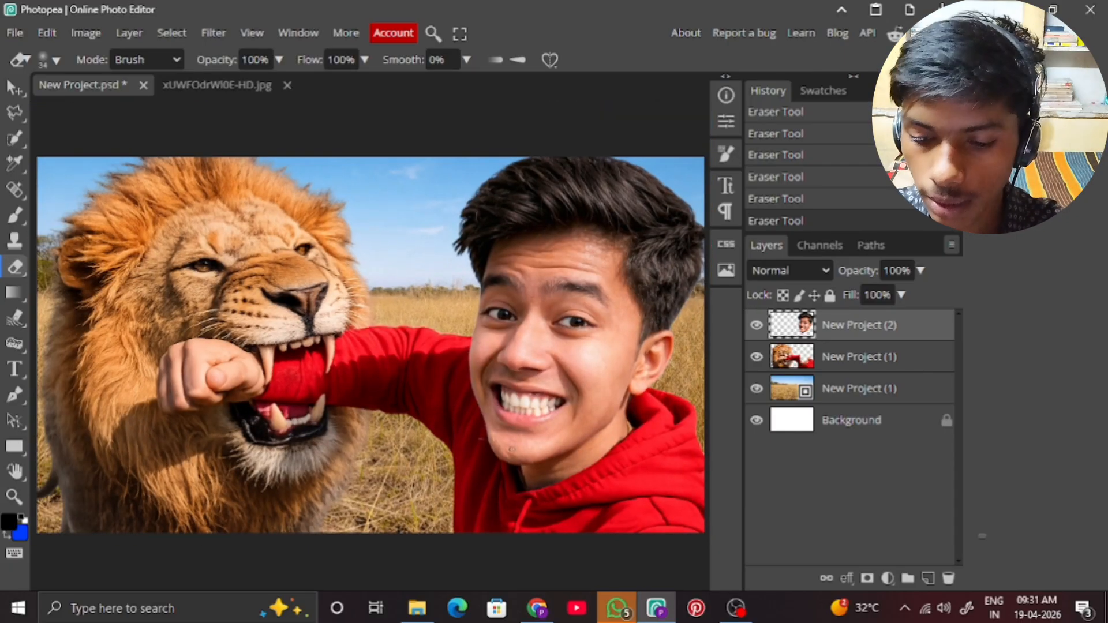
{"action": "key", "text": "ctrl+plus"}
{"action": "key", "text": "ctrl+plus"}
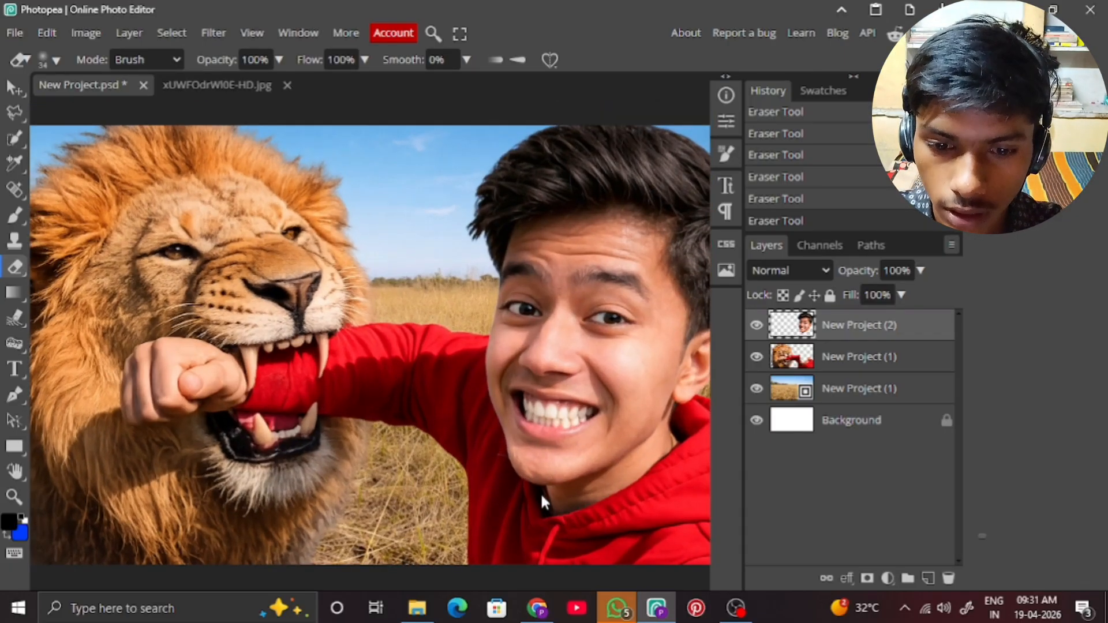
Add an empty layer directly above the grassland background layer, beneath the lion and boy cutout.
{"action": "left_click_drag", "start_coordinate": [455, 470], "coordinate": [431, 434]}
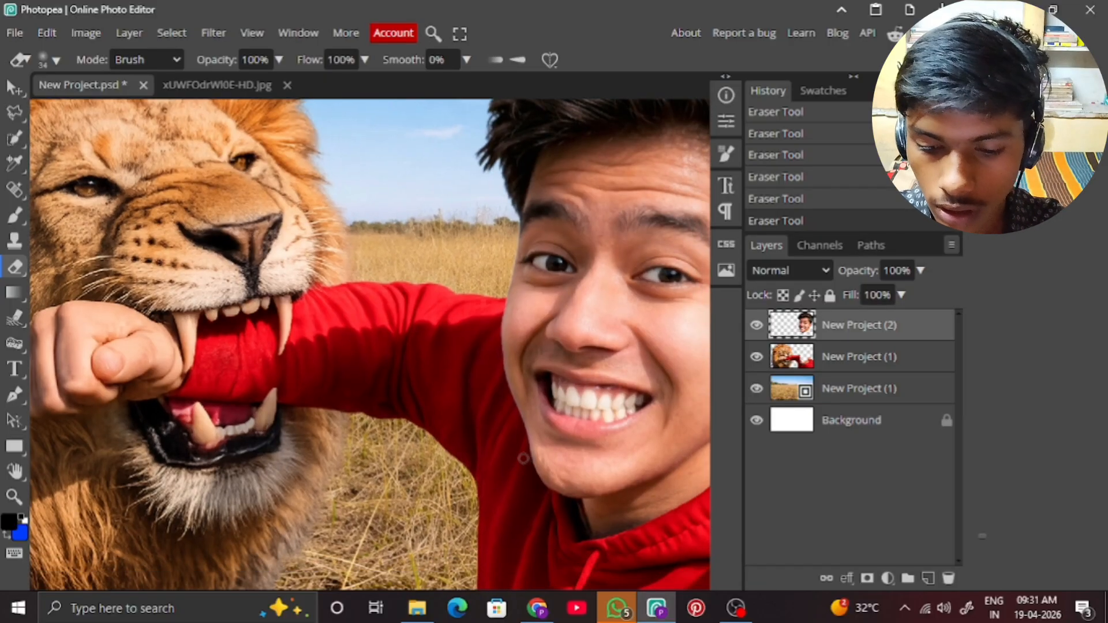
{"action": "key", "text": "ctrl+0"}
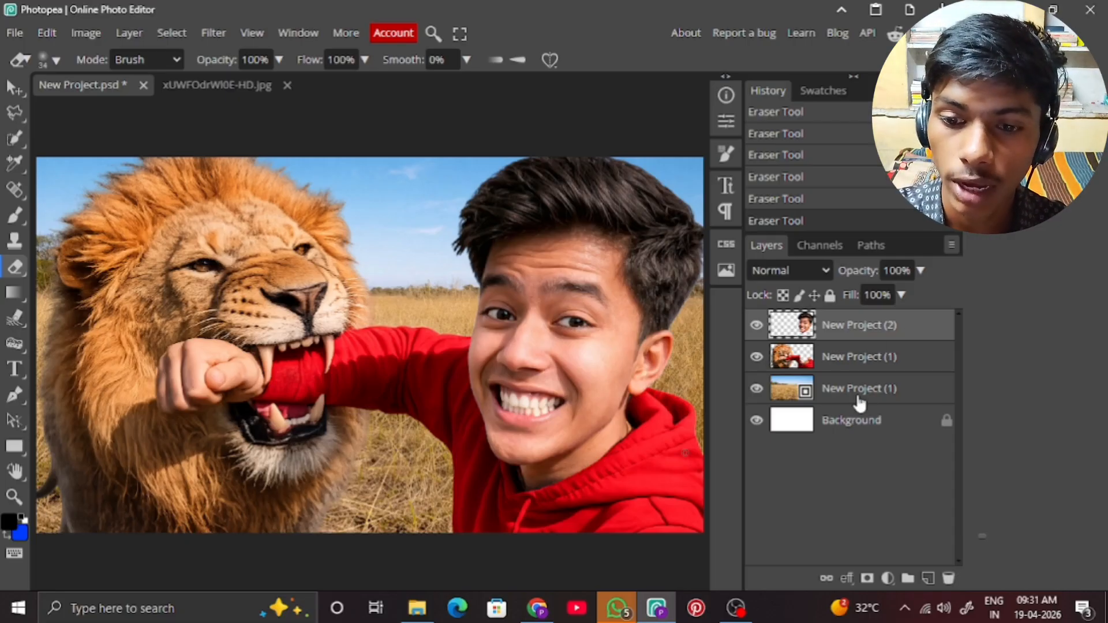
{"action": "left_click", "coordinate": [876, 389]}
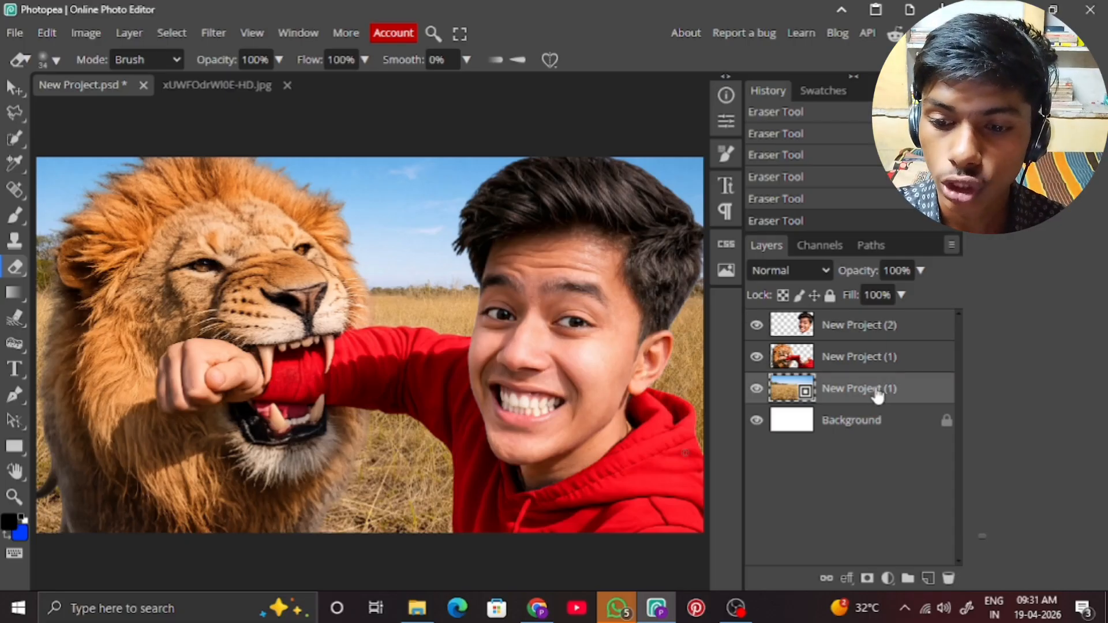
{"action": "left_click", "coordinate": [928, 577]}
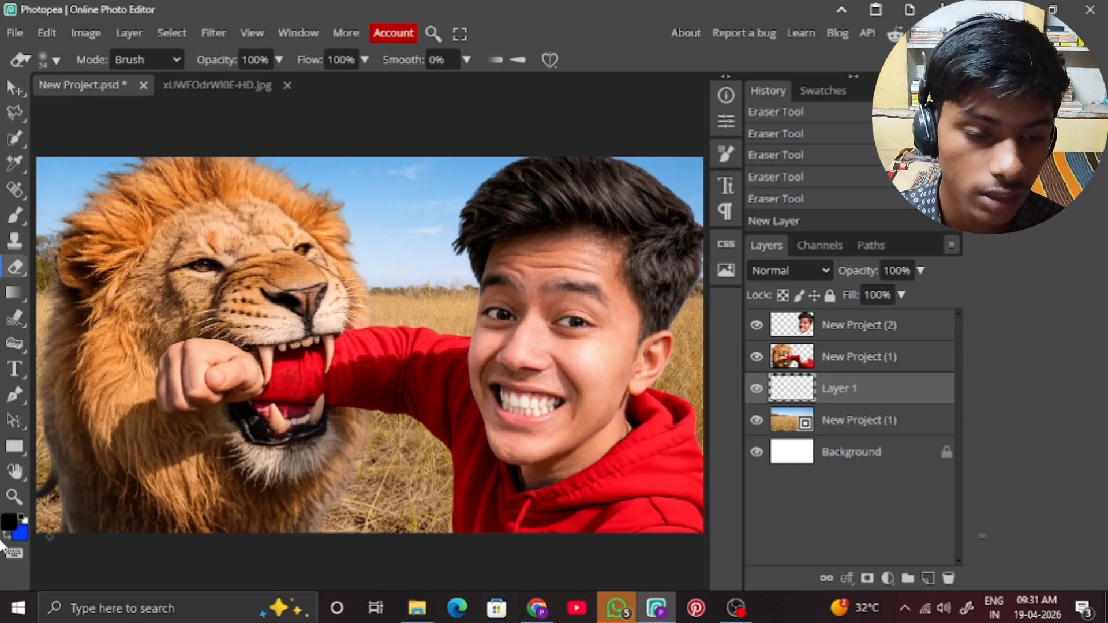
Configure a soft round Brush with a 68 px size, 44% opacity and 53% flow.
{"action": "left_click", "coordinate": [14, 216]}
{"action": "left_click", "coordinate": [40, 59]}
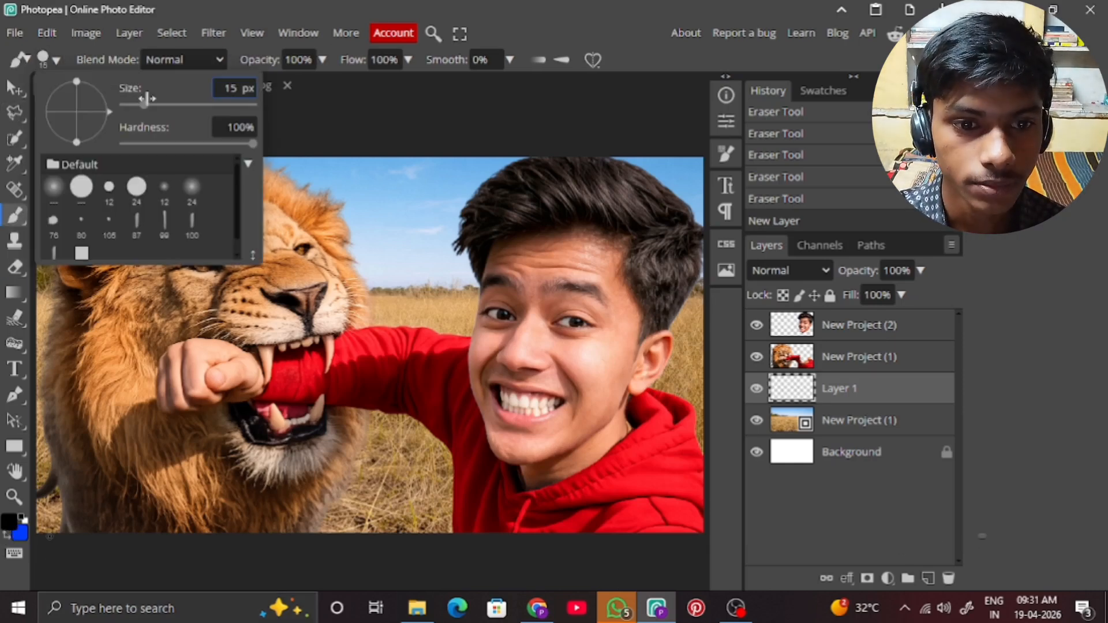
{"action": "left_click", "coordinate": [161, 101]}
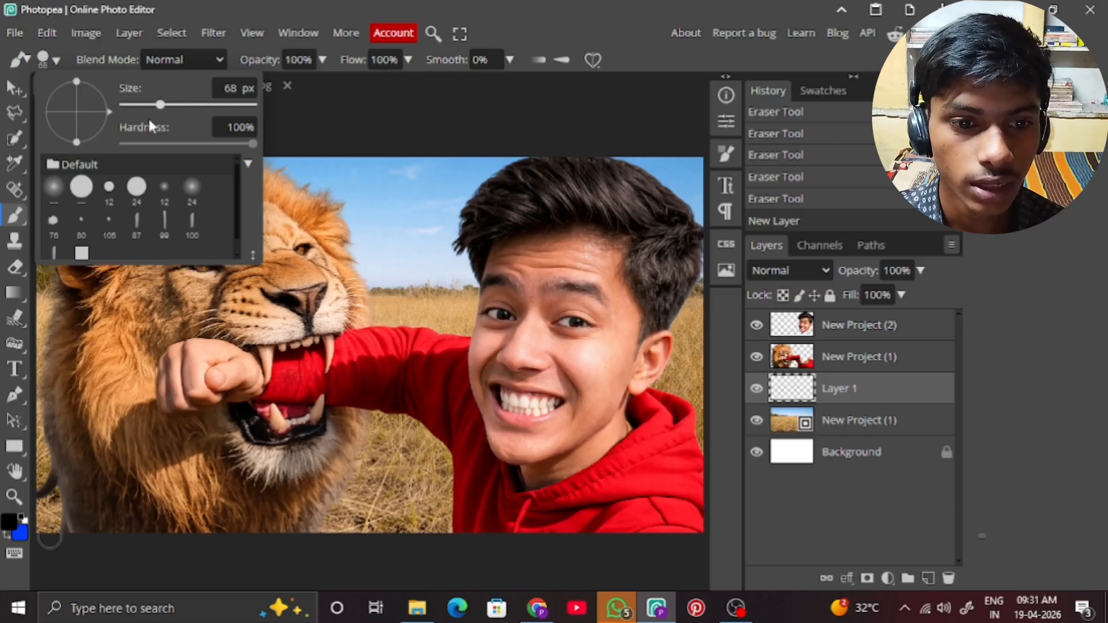
{"action": "left_click", "coordinate": [54, 186]}
{"action": "left_click", "coordinate": [322, 59]}
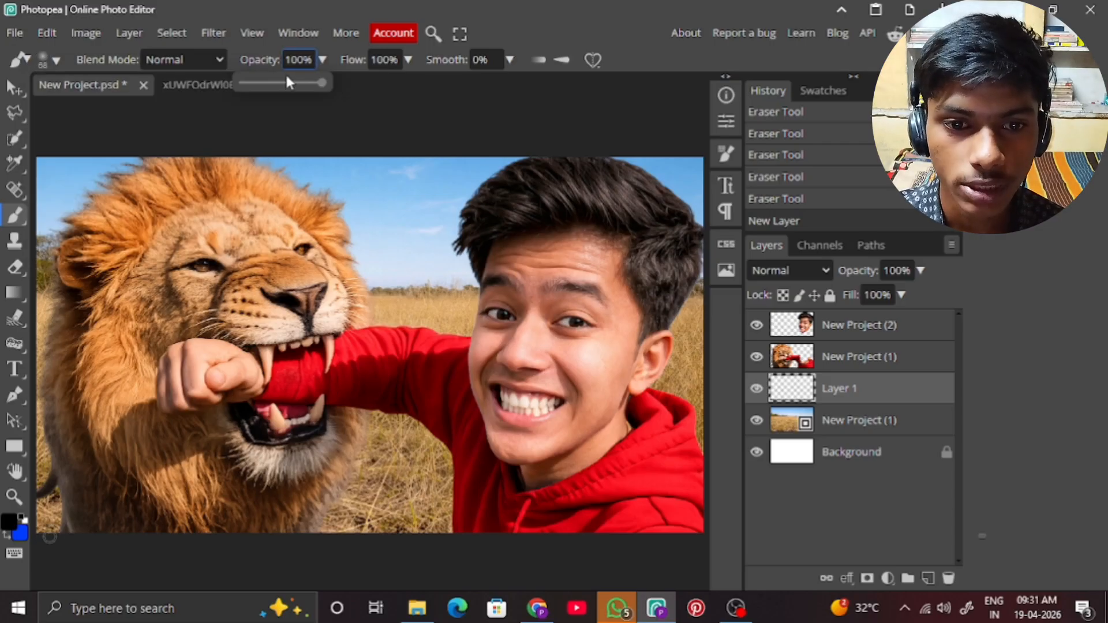
{"action": "left_click", "coordinate": [280, 87]}
{"action": "left_click", "coordinate": [408, 60]}
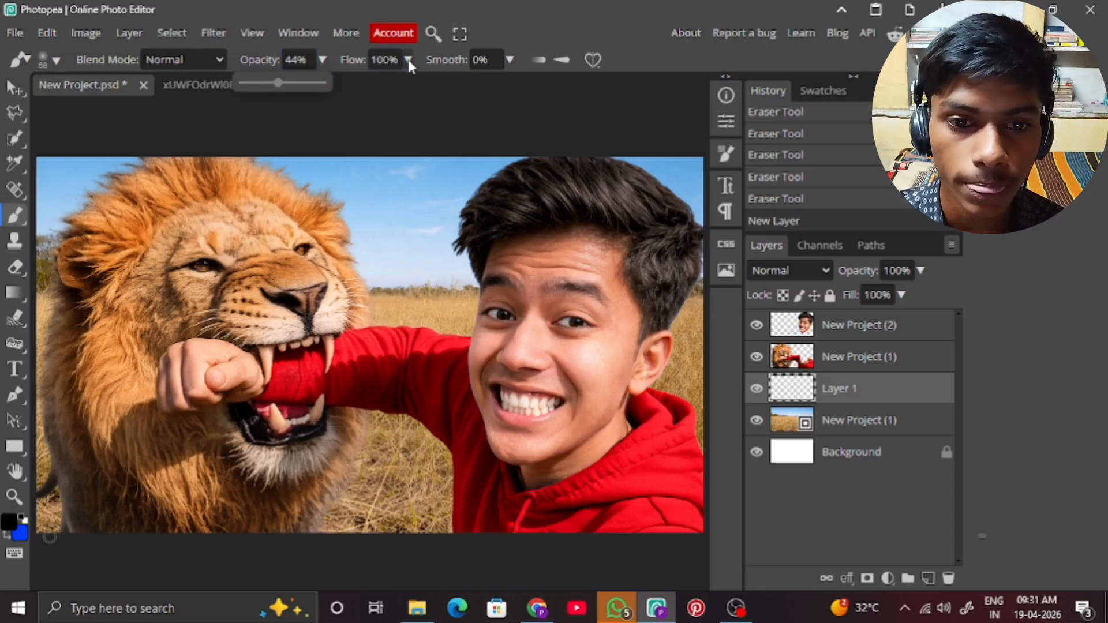
{"action": "left_click", "coordinate": [377, 83]}
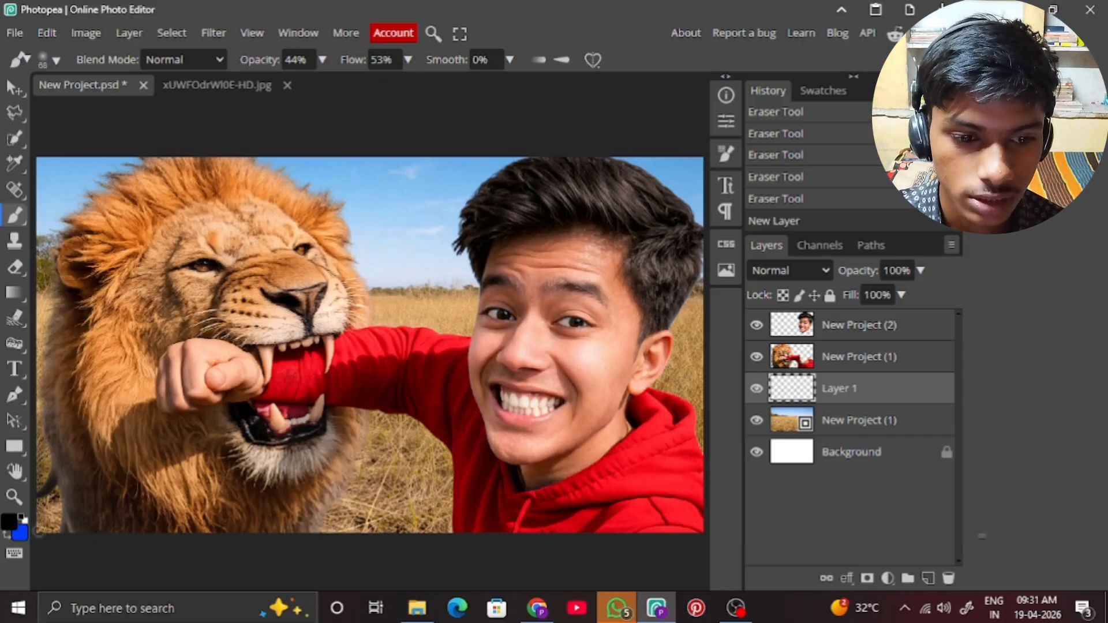
Paint soft black shading on the new layer along the lion's outer edge, from its back down to the ground.
{"action": "left_click_drag", "start_coordinate": [39, 554], "coordinate": [54, 501]}
{"action": "left_click_drag", "start_coordinate": [37, 397], "coordinate": [38, 462]}
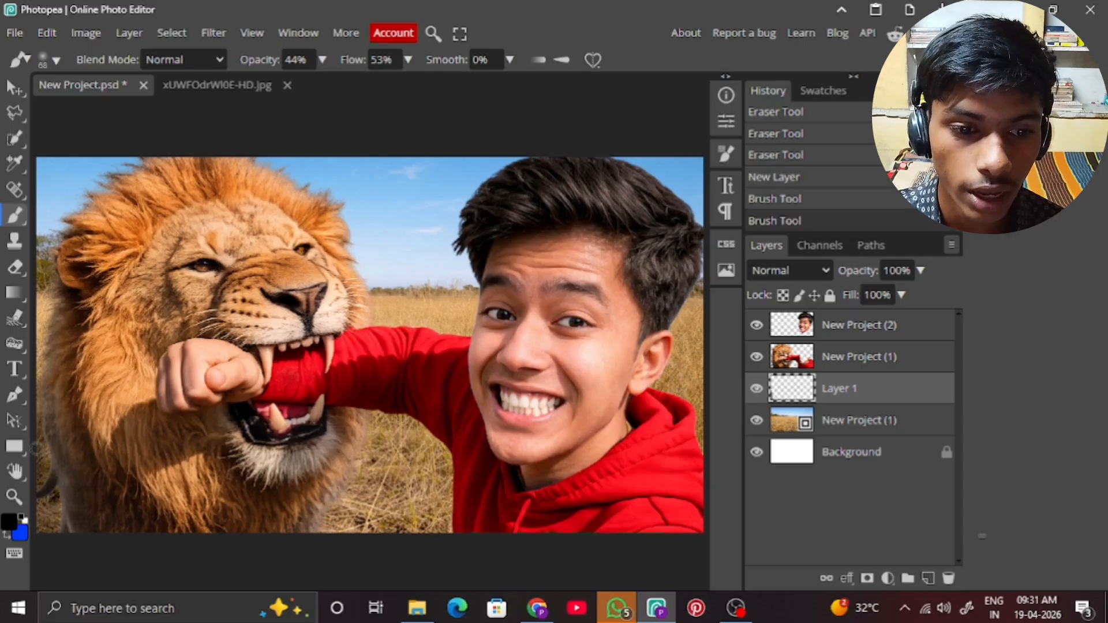
{"action": "left_click_drag", "start_coordinate": [47, 352], "coordinate": [55, 530]}
{"action": "left_click_drag", "start_coordinate": [46, 465], "coordinate": [53, 534]}
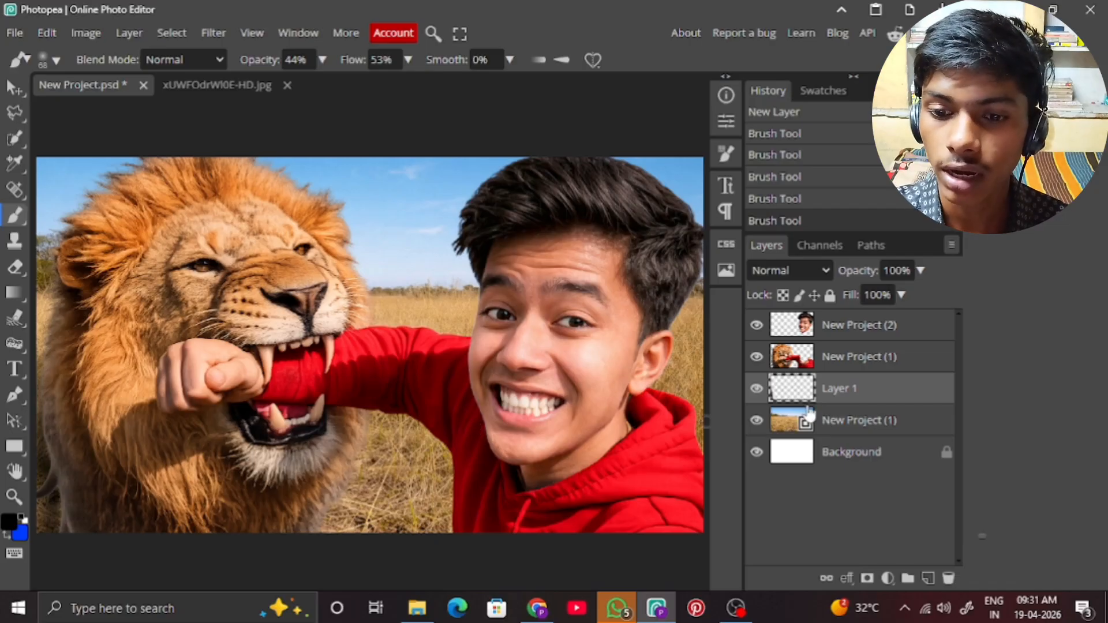
Convert the shading layer to a smart object and apply a Gaussian Blur with a 14 px radius.
{"action": "right_click", "coordinate": [851, 392]}
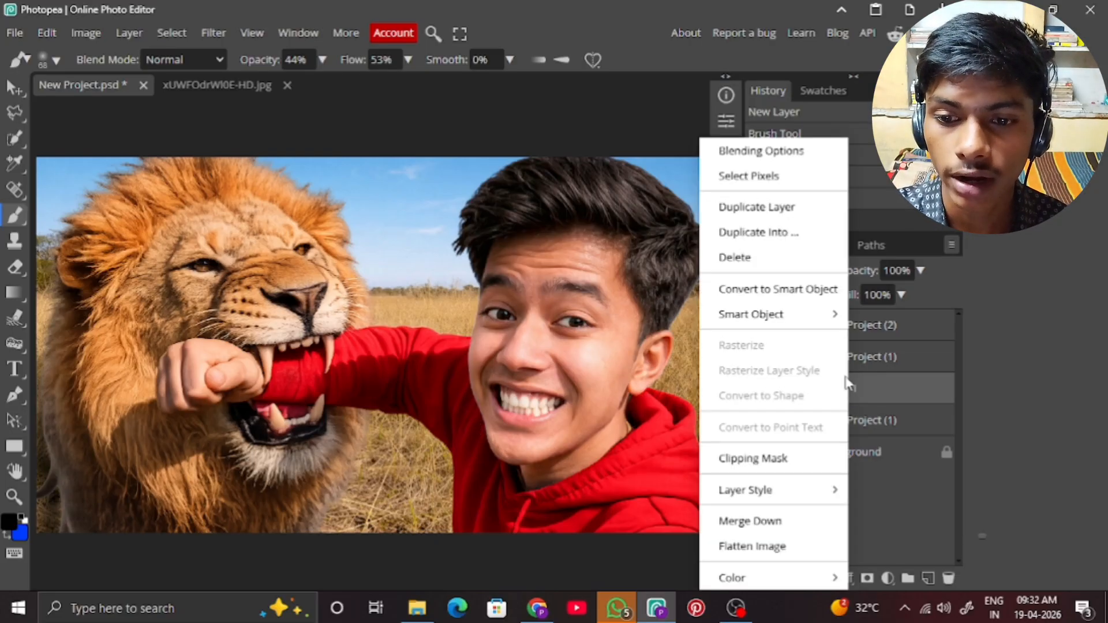
{"action": "left_click", "coordinate": [807, 291]}
{"action": "left_click", "coordinate": [211, 38]}
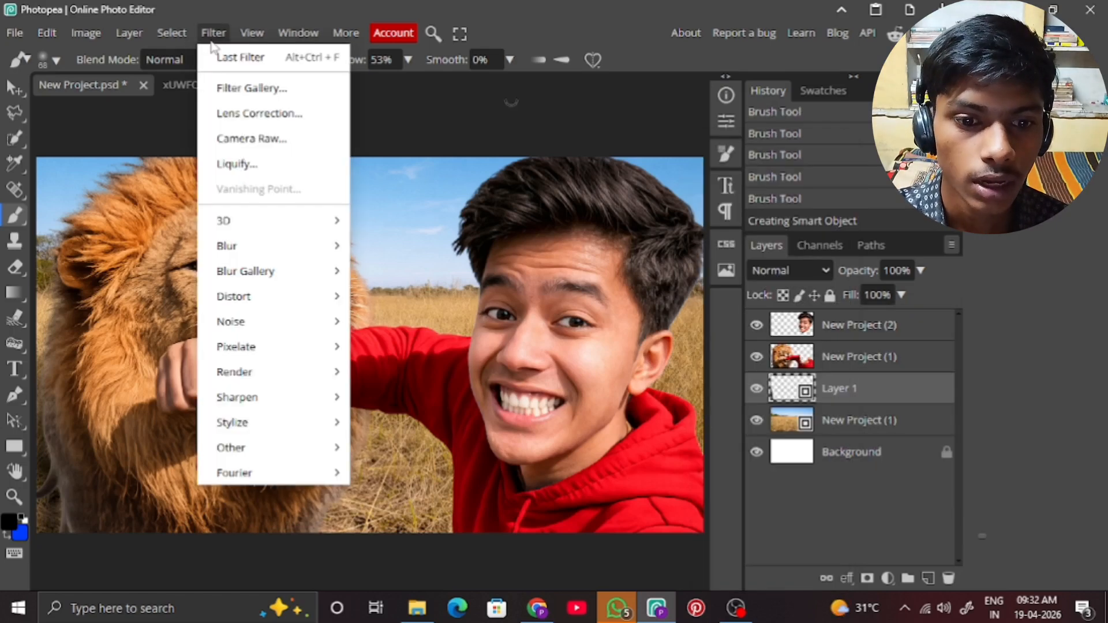
{"action": "mouse_move", "coordinate": [273, 255]}
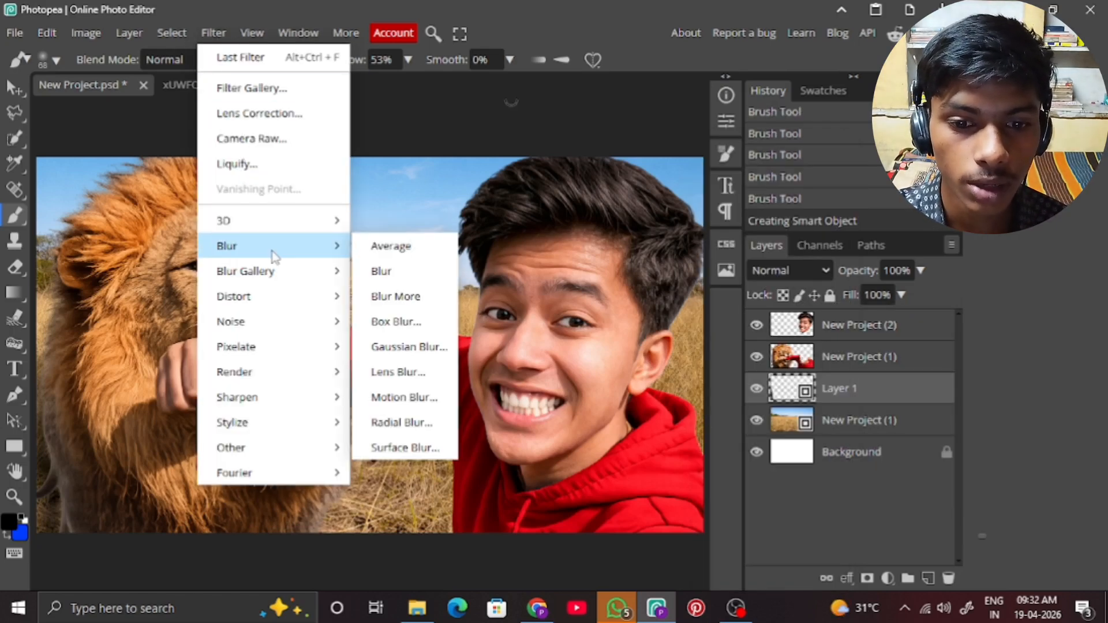
{"action": "left_click", "coordinate": [404, 346]}
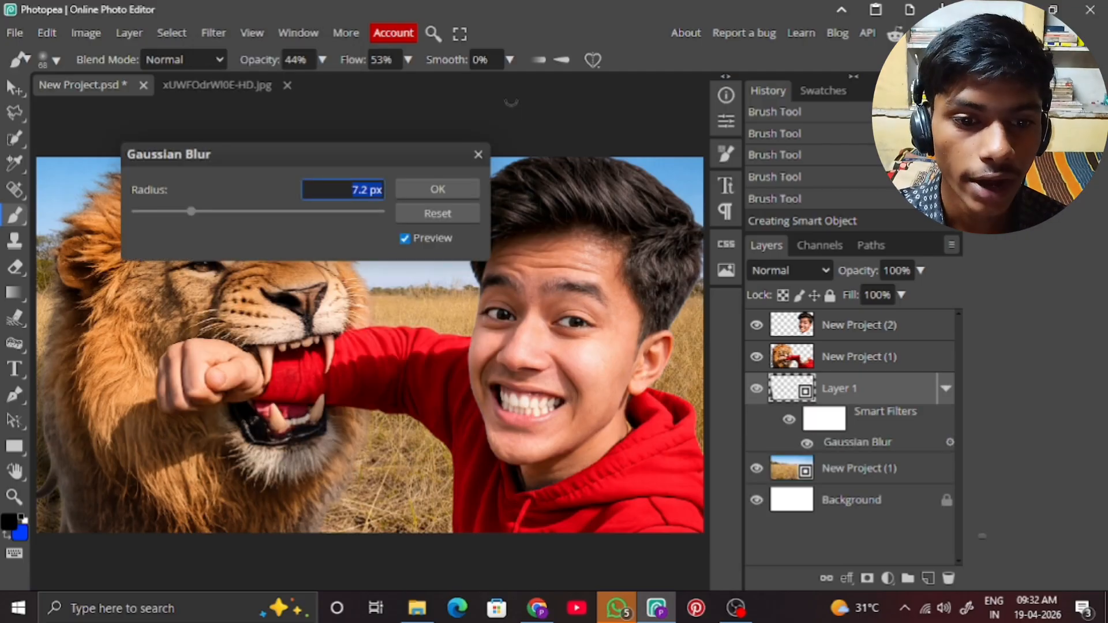
{"action": "left_click_drag", "start_coordinate": [191, 212], "coordinate": [209, 215]}
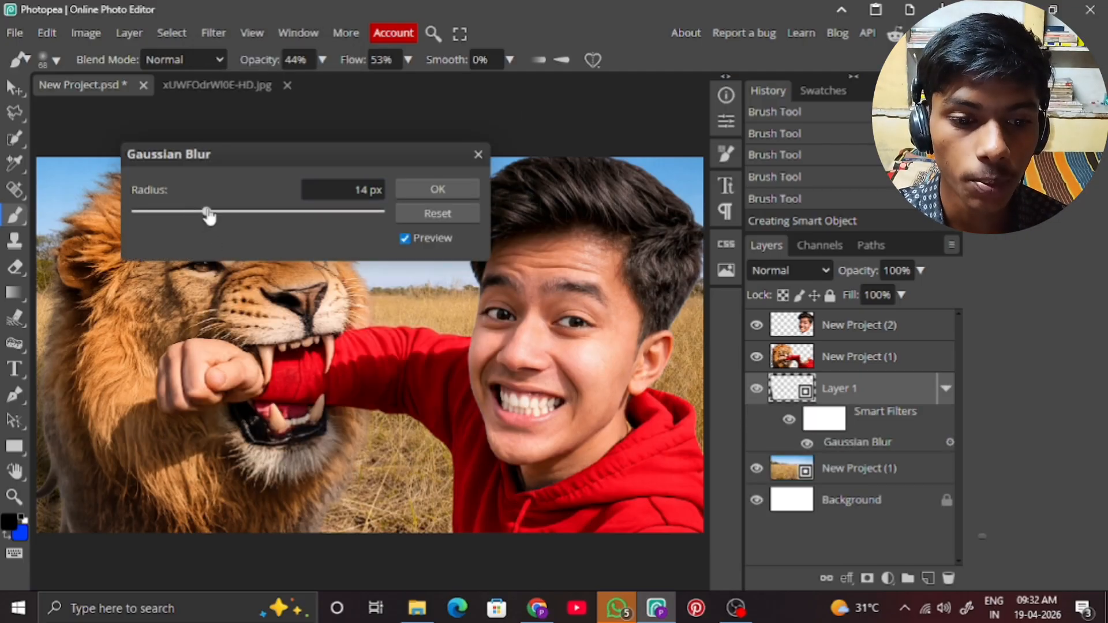
{"action": "left_click", "coordinate": [425, 190]}
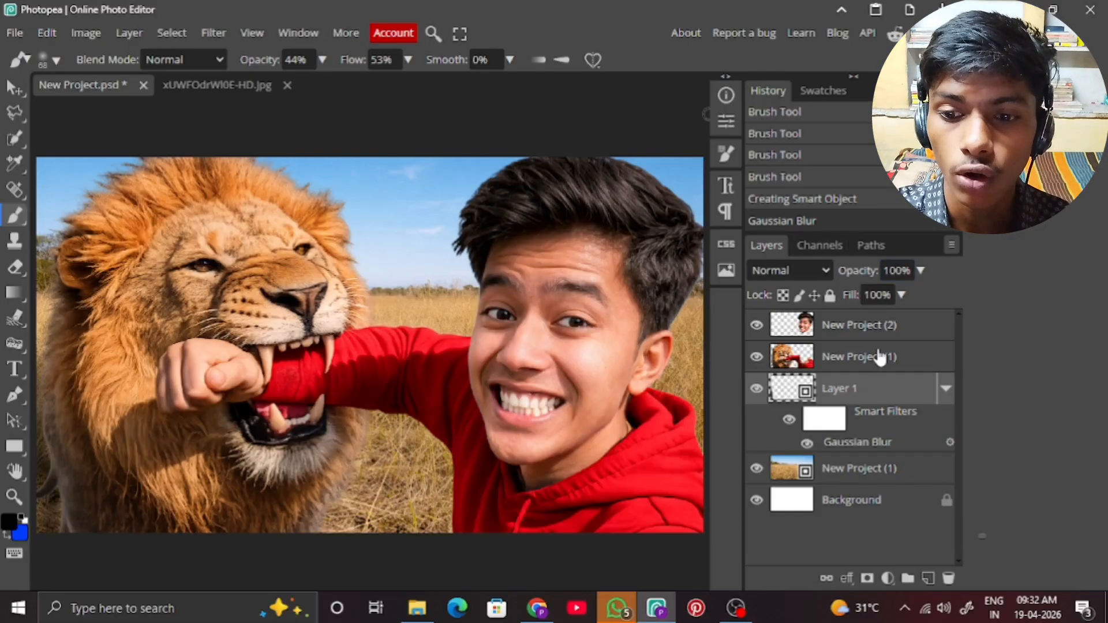
Stamp all visible layers into a new merged layer above the face layer and convert it to a smart object.
{"action": "left_click", "coordinate": [866, 331]}
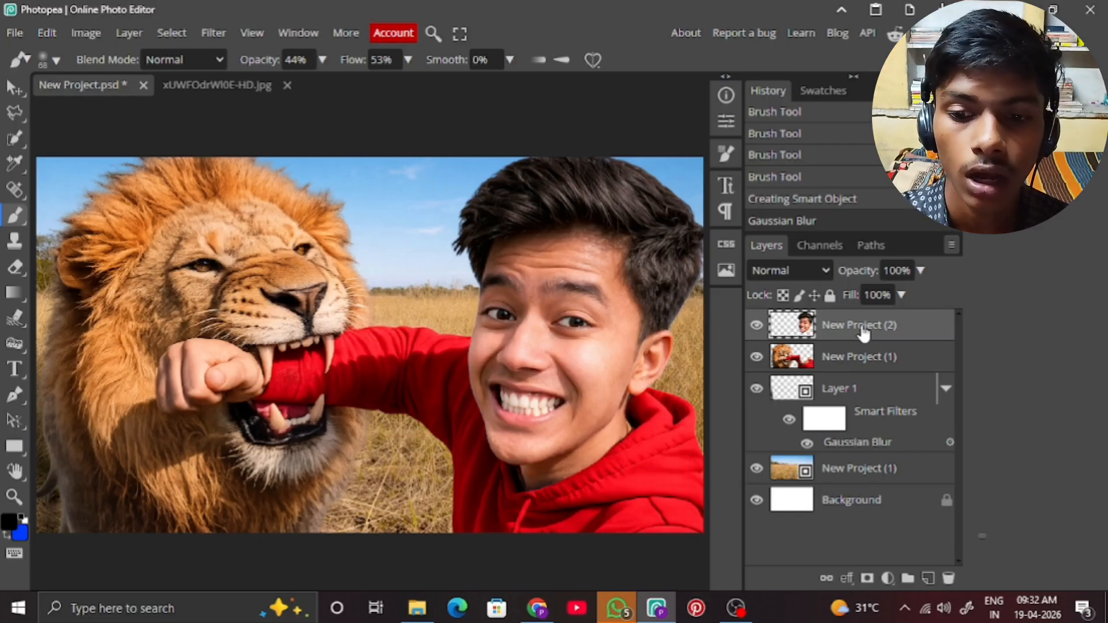
{"action": "key", "text": "ctrl+alt+shift+e"}
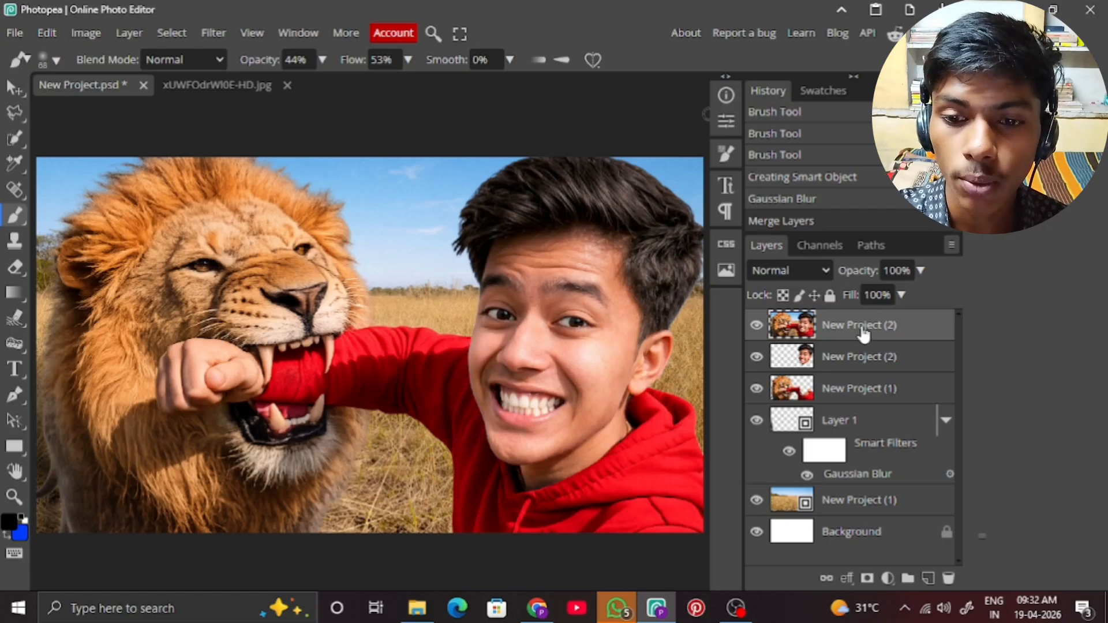
{"action": "right_click", "coordinate": [862, 334]}
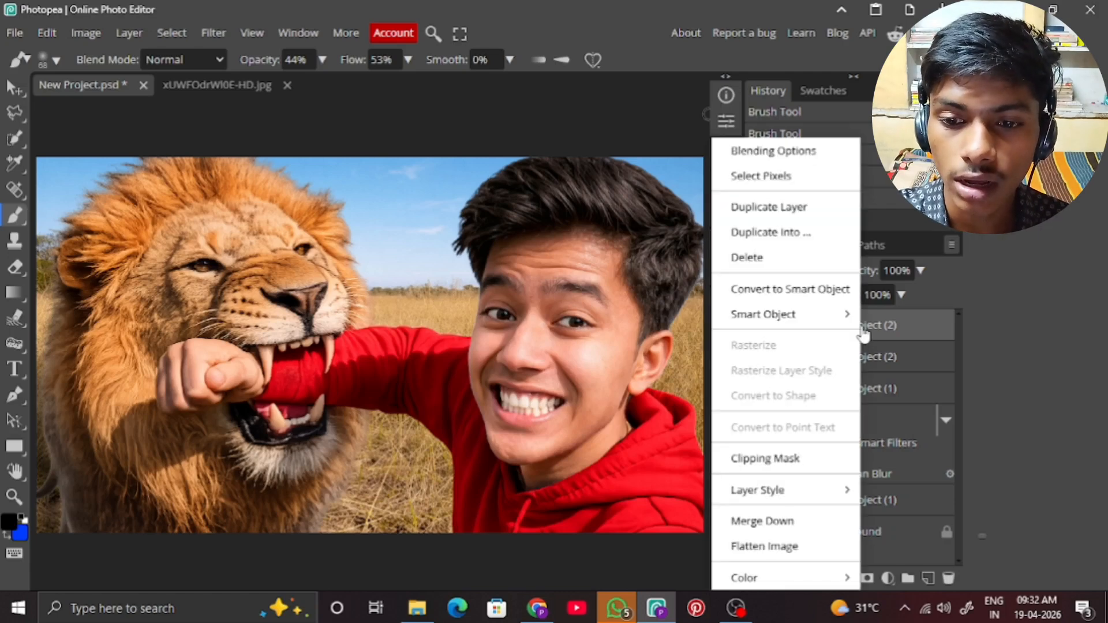
{"action": "left_click", "coordinate": [824, 296]}
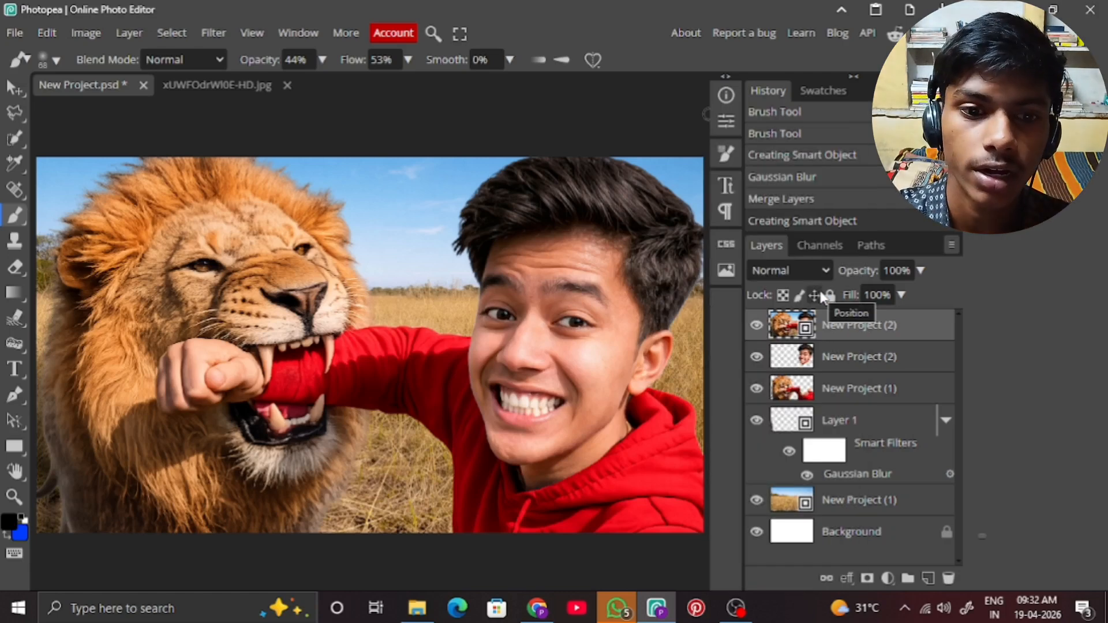
Start a Camera Raw filter on the merged layer, slightly raising exposure and contrast, with Highlights at 8 and Shadows at 10.
{"action": "left_click", "coordinate": [214, 33]}
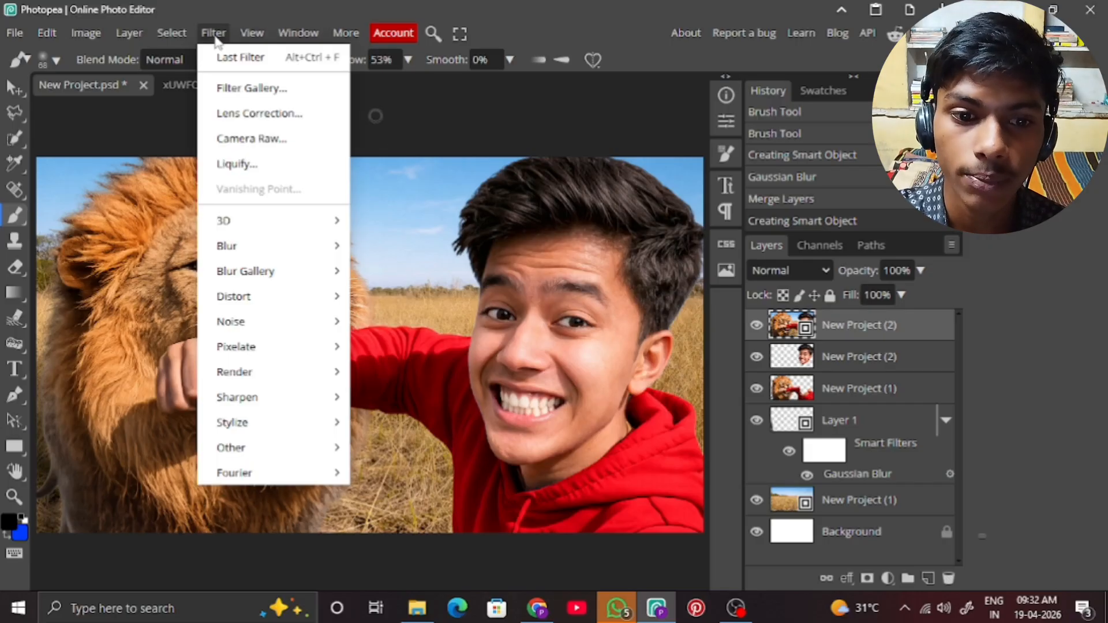
{"action": "left_click", "coordinate": [252, 139]}
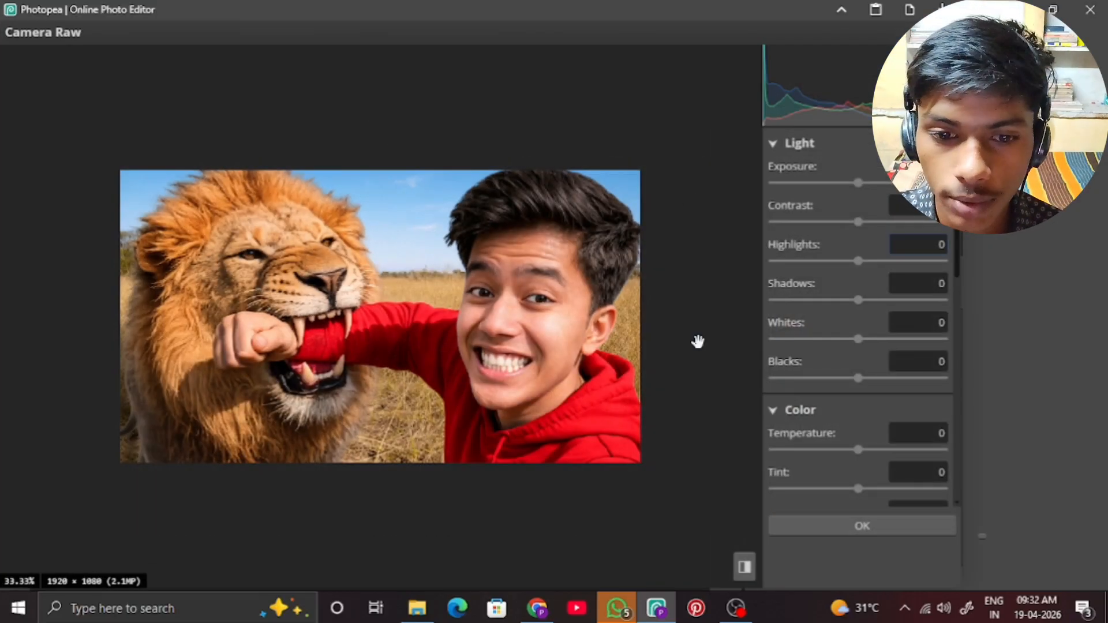
{"action": "scroll", "coordinate": [594, 366], "scroll_direction": "up", "scroll_amount": 1}
{"action": "scroll", "coordinate": [470, 376], "scroll_direction": "down", "scroll_amount": 2}
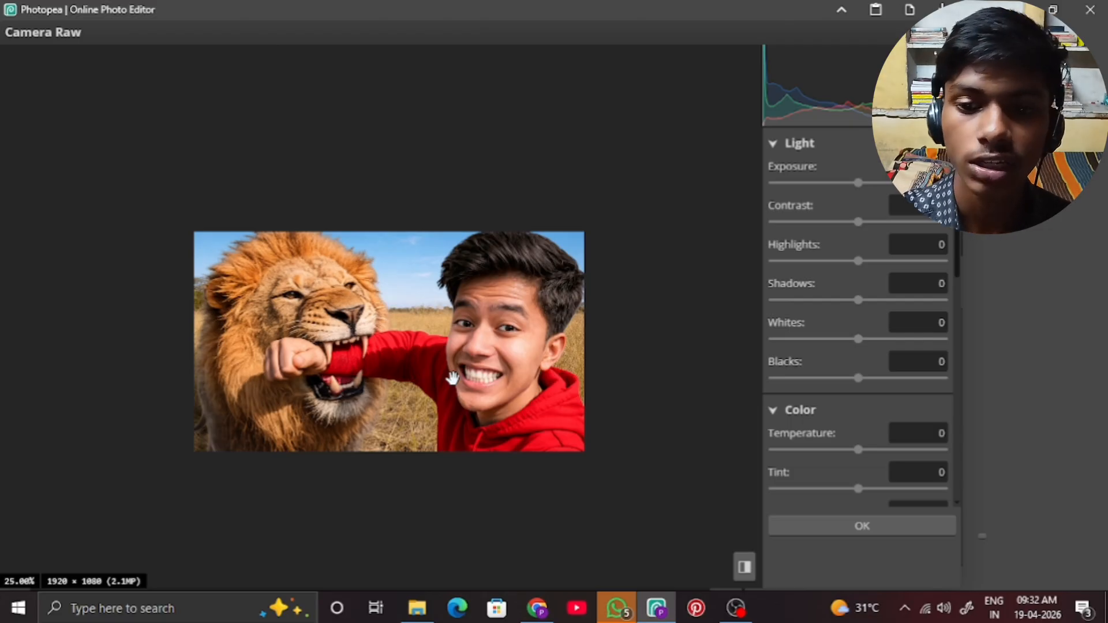
{"action": "left_click", "coordinate": [867, 183]}
{"action": "left_click", "coordinate": [867, 223]}
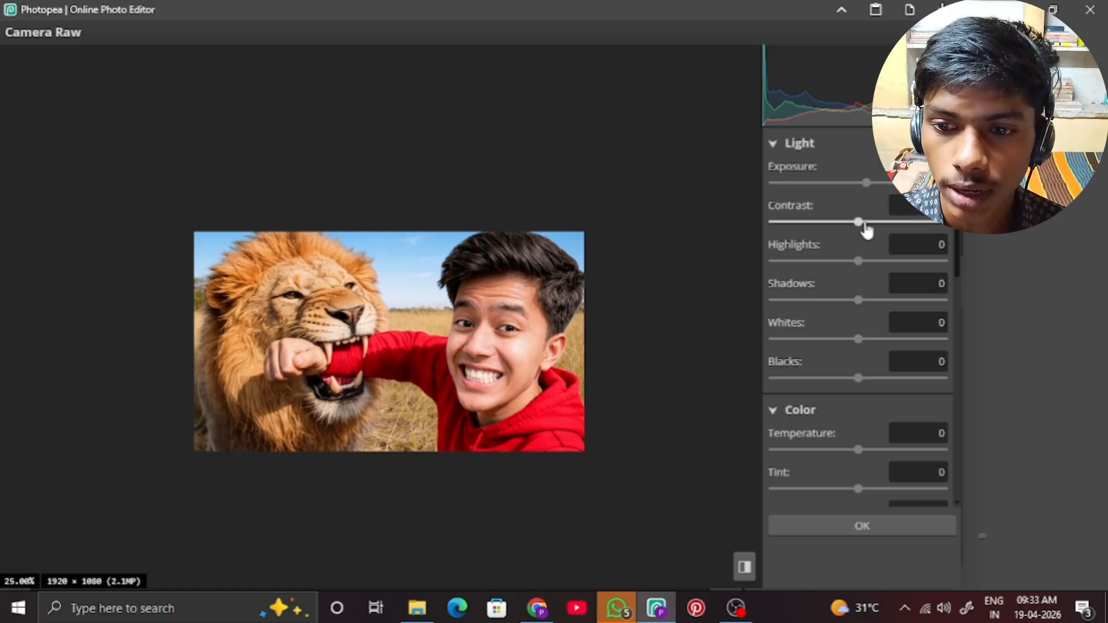
{"action": "left_click_drag", "start_coordinate": [859, 263], "coordinate": [866, 264]}
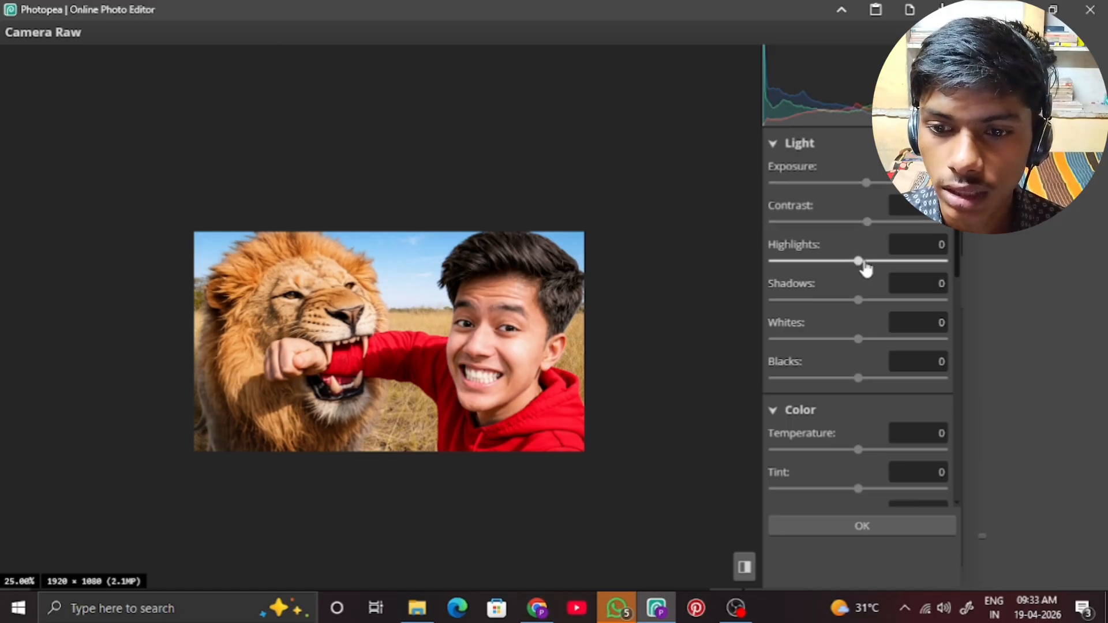
{"action": "left_click_drag", "start_coordinate": [857, 302], "coordinate": [870, 314]}
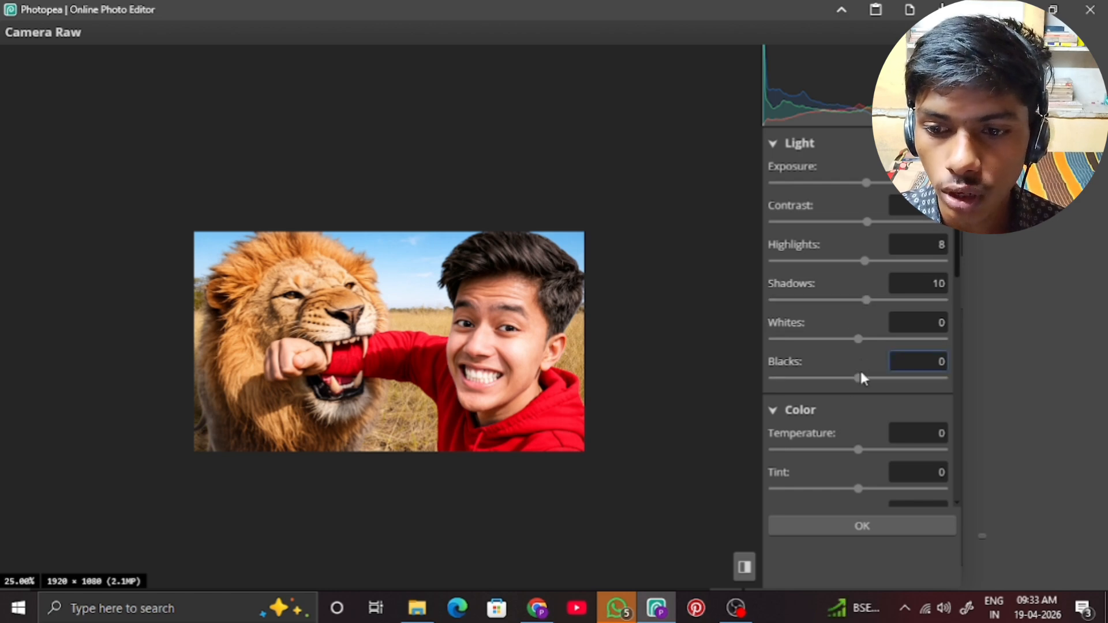
Set Vibrance to 7, Texture to 11, Clarity to 12 and Dehaze to 9, apply the filter and compare before and after.
{"action": "left_click_drag", "start_coordinate": [862, 381], "coordinate": [865, 365]}
{"action": "scroll", "coordinate": [863, 369], "scroll_direction": "down", "scroll_amount": 3}
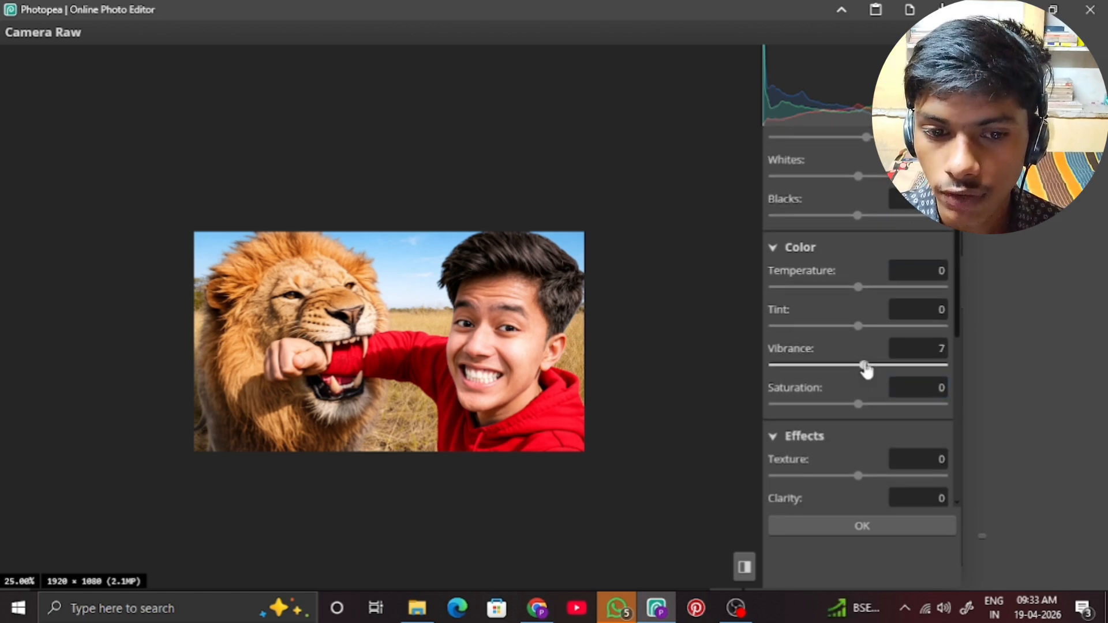
{"action": "scroll", "coordinate": [866, 370], "scroll_direction": "down", "scroll_amount": 1}
{"action": "scroll", "coordinate": [866, 371], "scroll_direction": "down", "scroll_amount": 2}
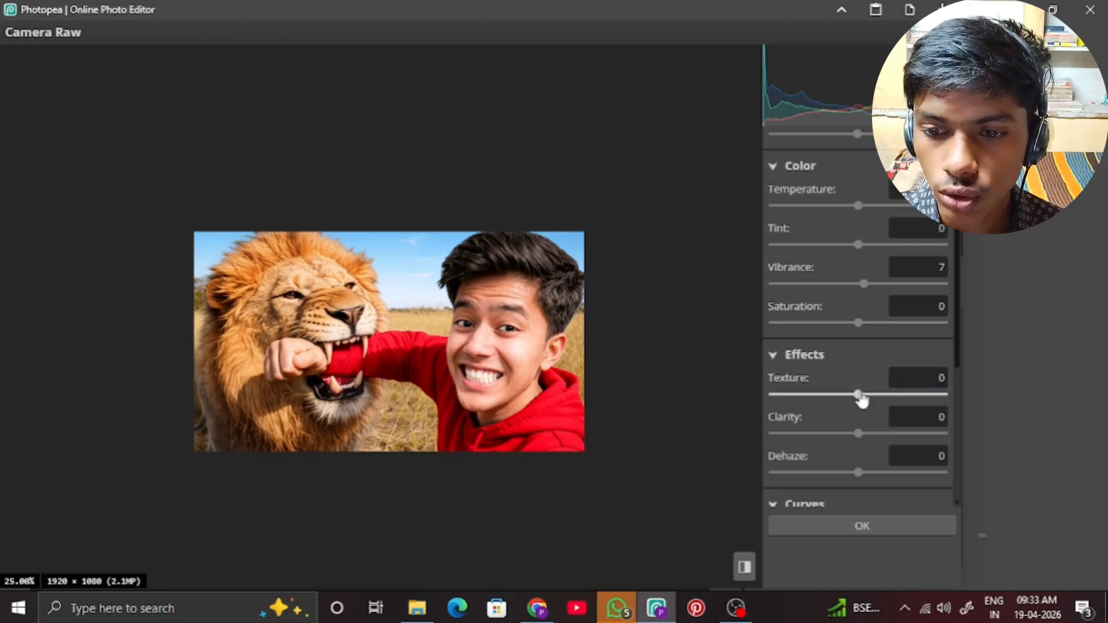
{"action": "left_click", "coordinate": [867, 394]}
{"action": "left_click", "coordinate": [868, 433]}
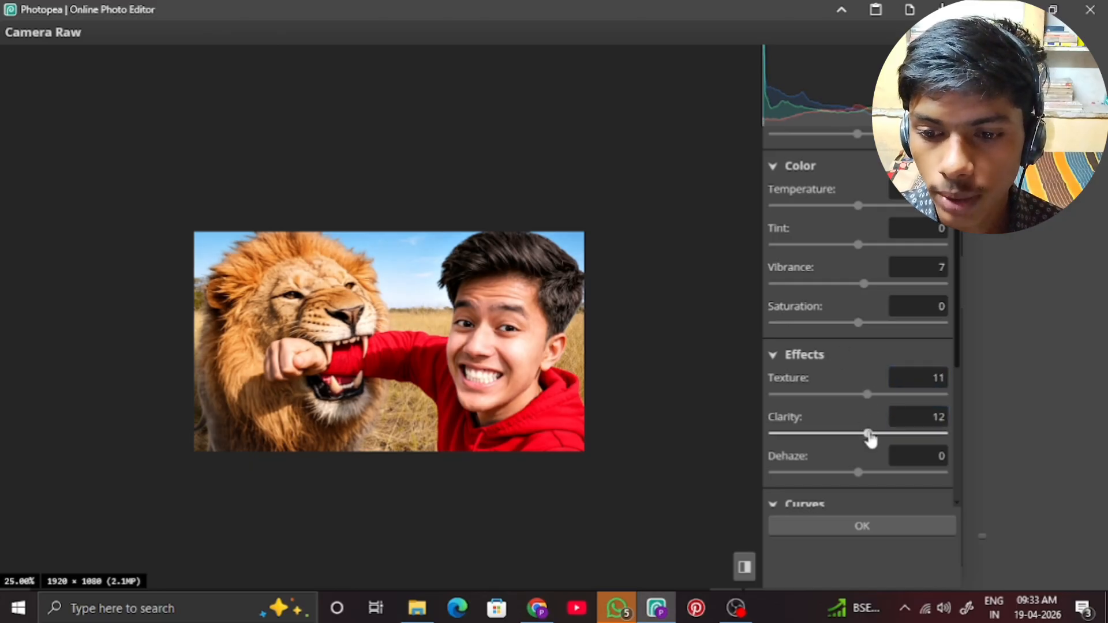
{"action": "left_click", "coordinate": [865, 473]}
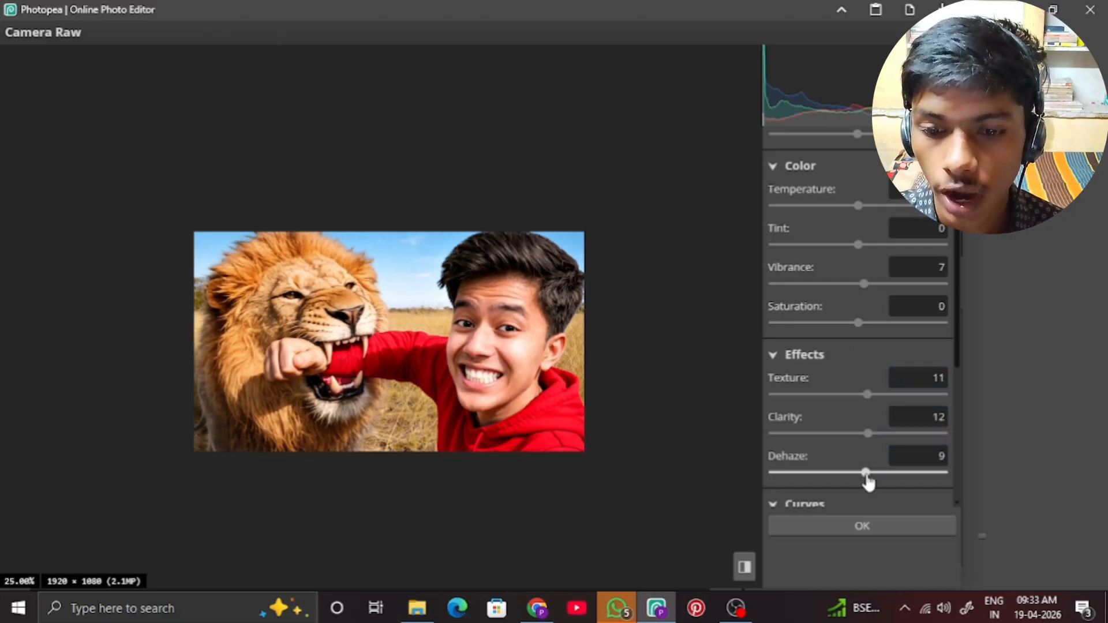
{"action": "left_click", "coordinate": [852, 519]}
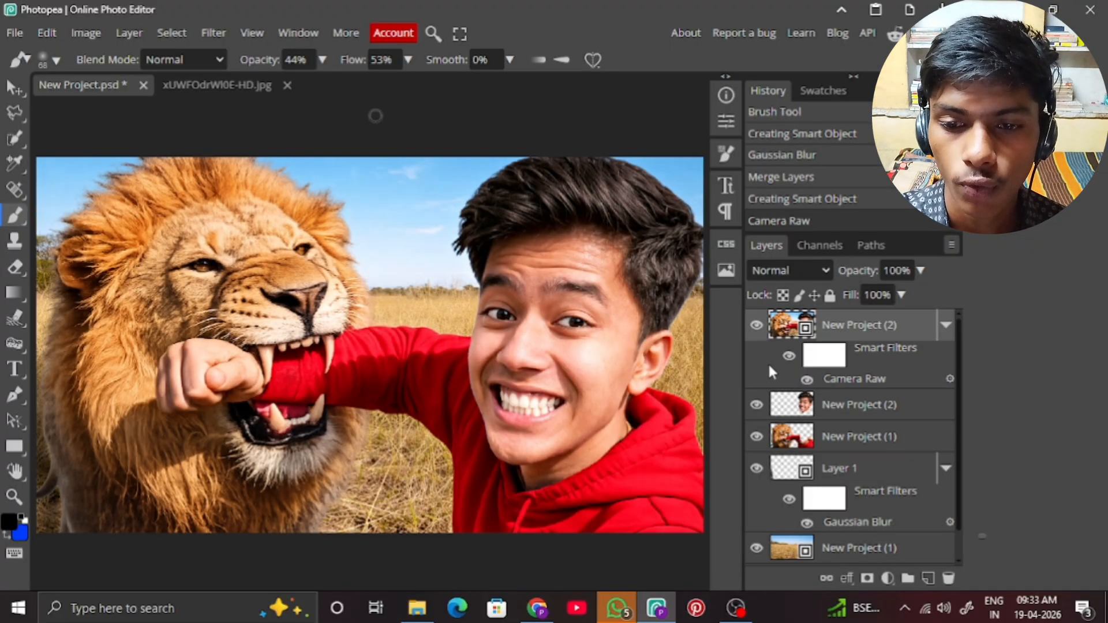
{"action": "left_click", "coordinate": [757, 327]}
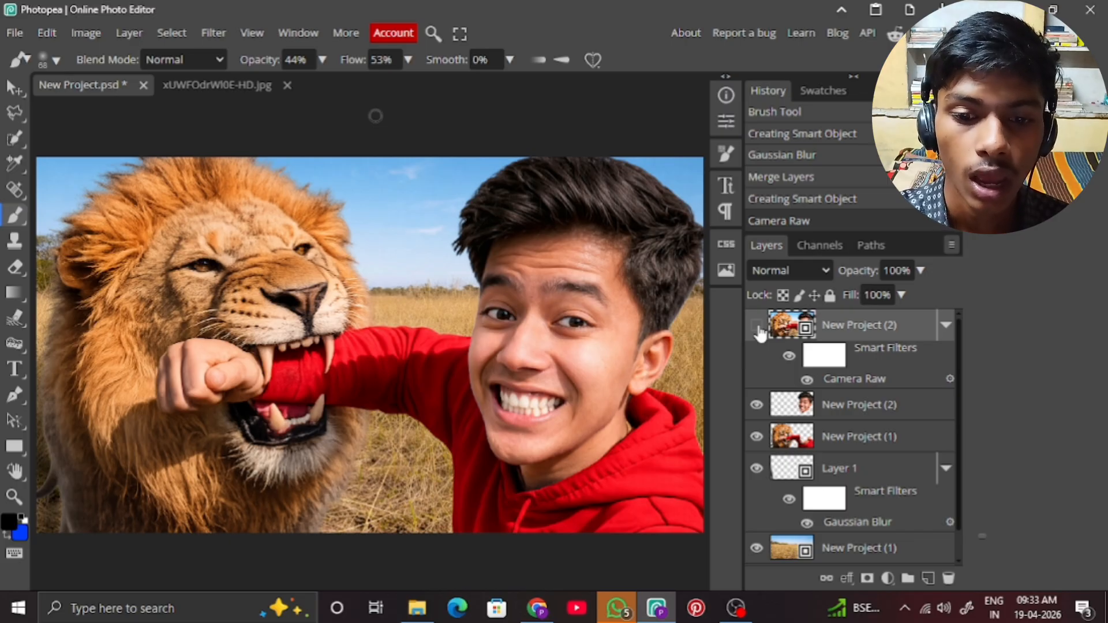
{"action": "left_click", "coordinate": [757, 327]}
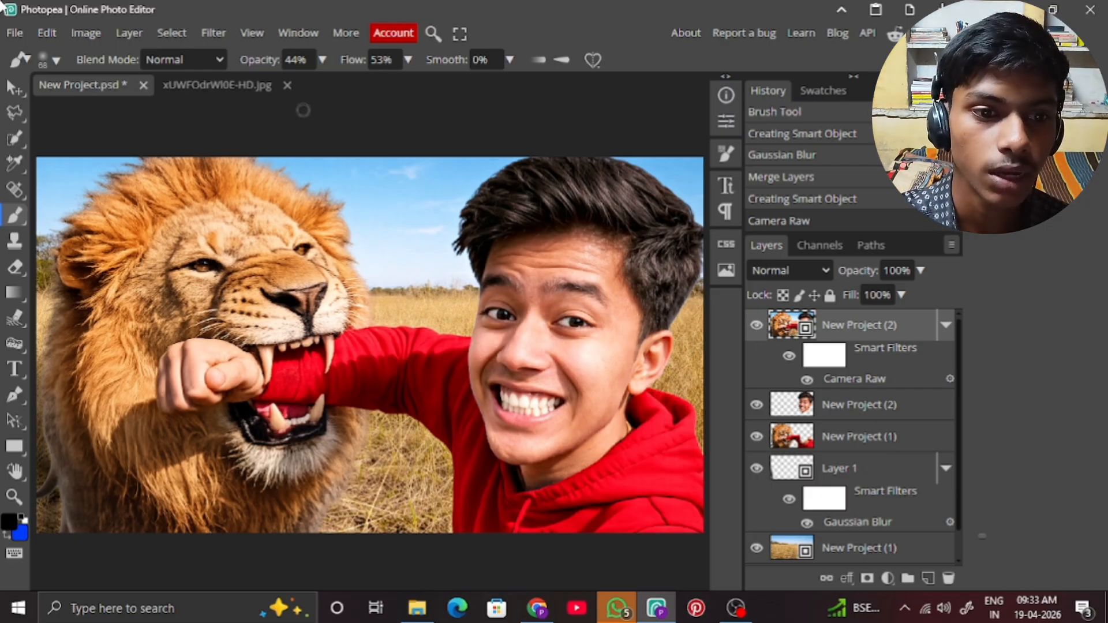
Save the composite as a PSD named ghfdu in the thumbnail elements folder and view it full screen.
{"action": "left_click", "coordinate": [16, 33]}
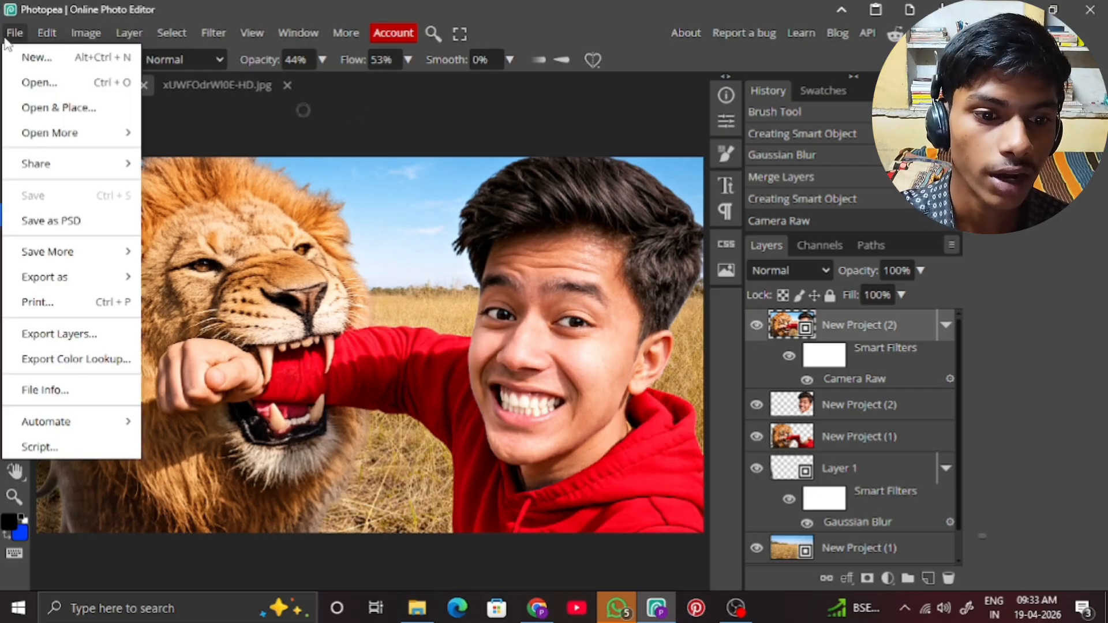
{"action": "left_click", "coordinate": [58, 221]}
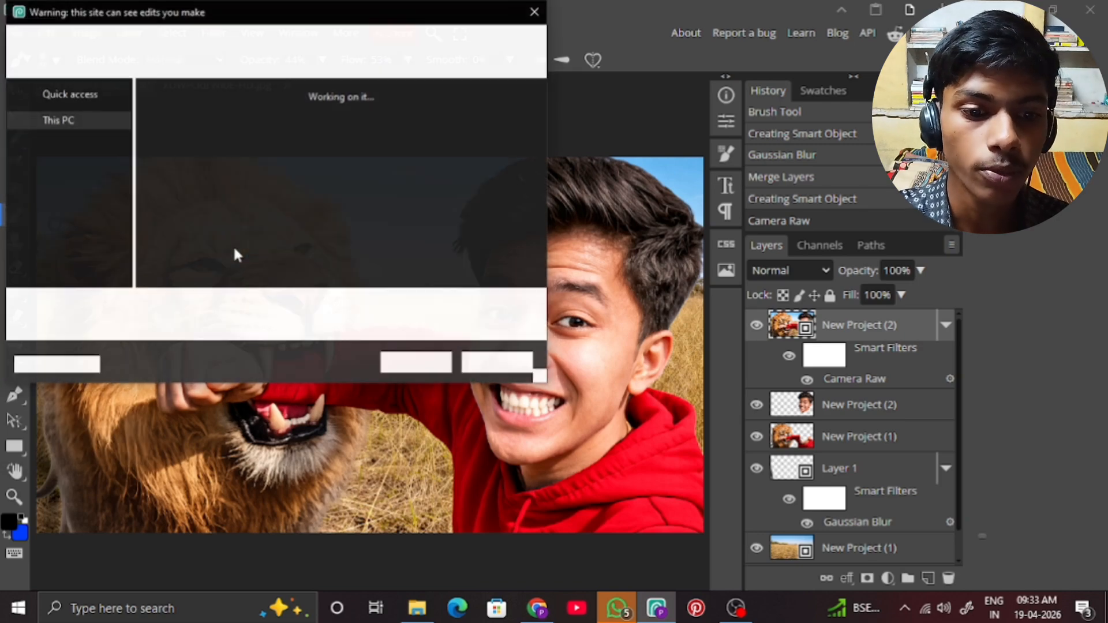
{"action": "type", "text": "ghfdu"}
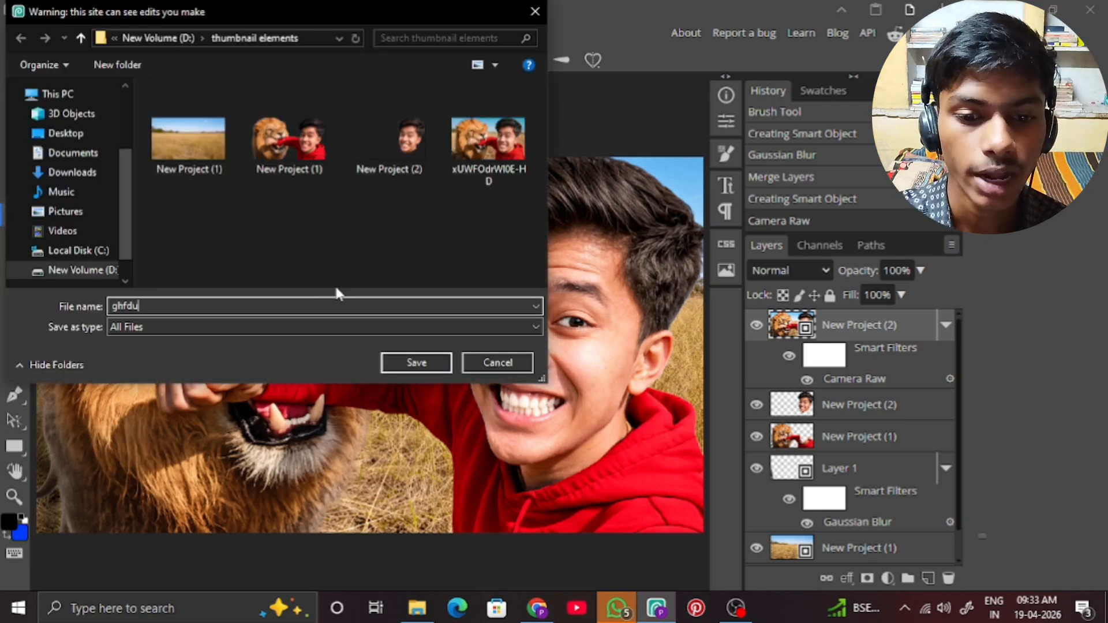
{"action": "left_click", "coordinate": [404, 361]}
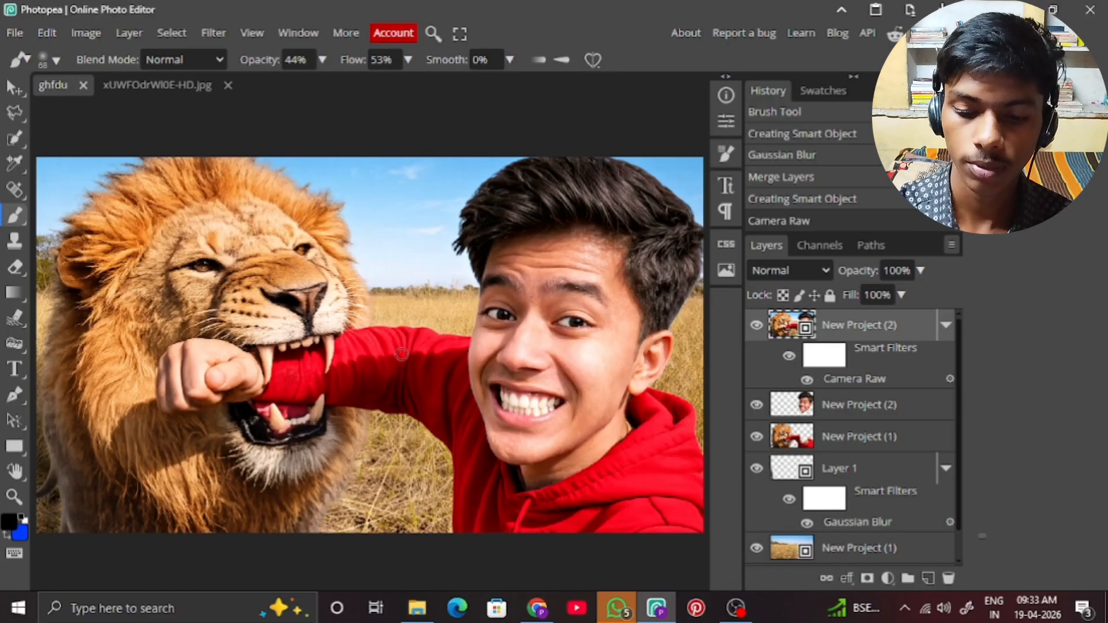
{"action": "key", "text": "f"}
{"action": "key", "text": "ctrl+0"}
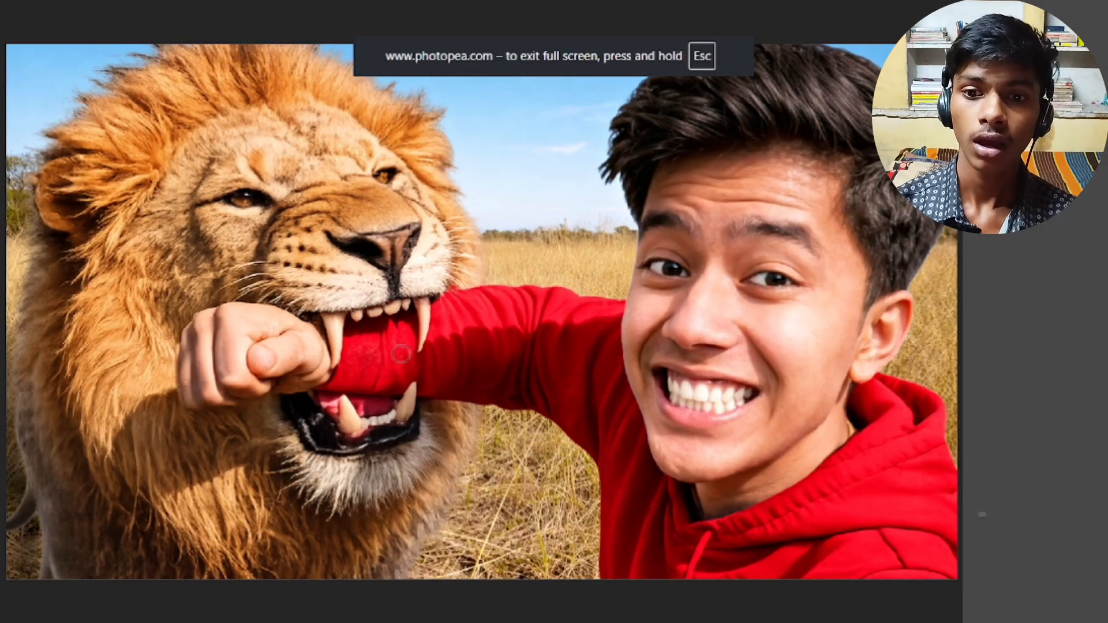